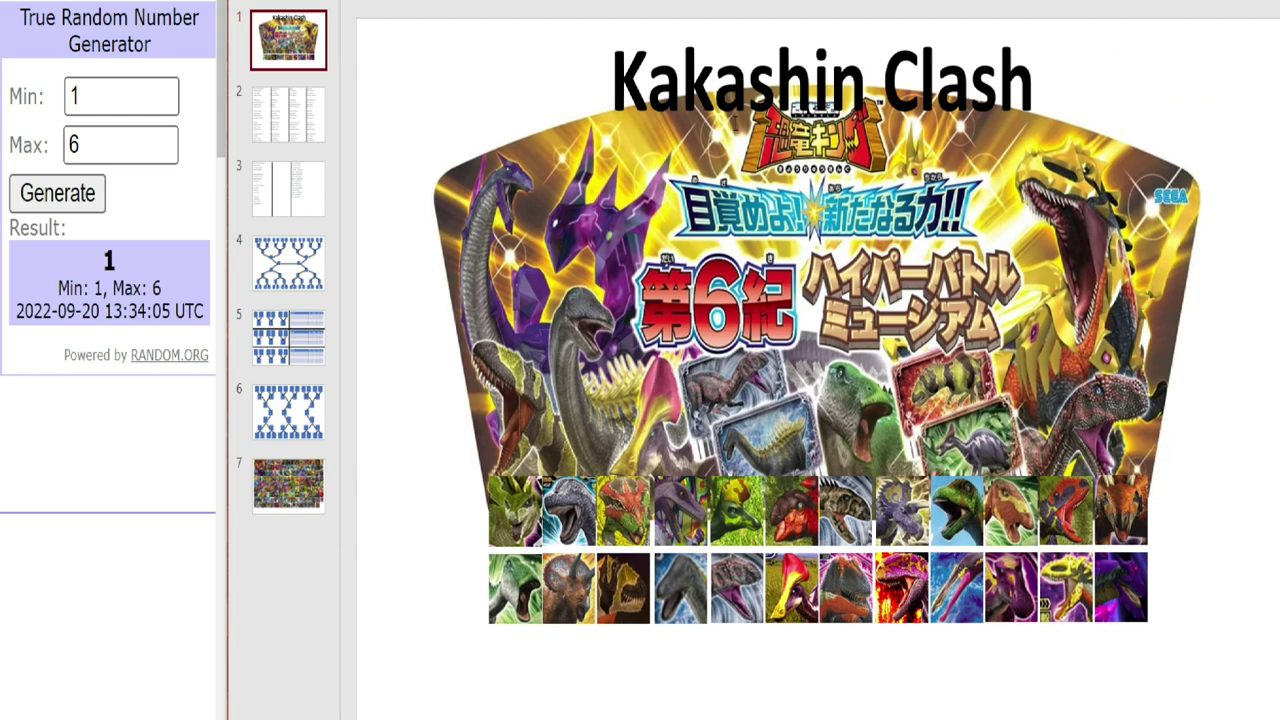
Review the dinosaur move lists in all four columns of slide 2, from Gigantspinosaurus through Alpha Rajasaurus.
left_click(295, 120)
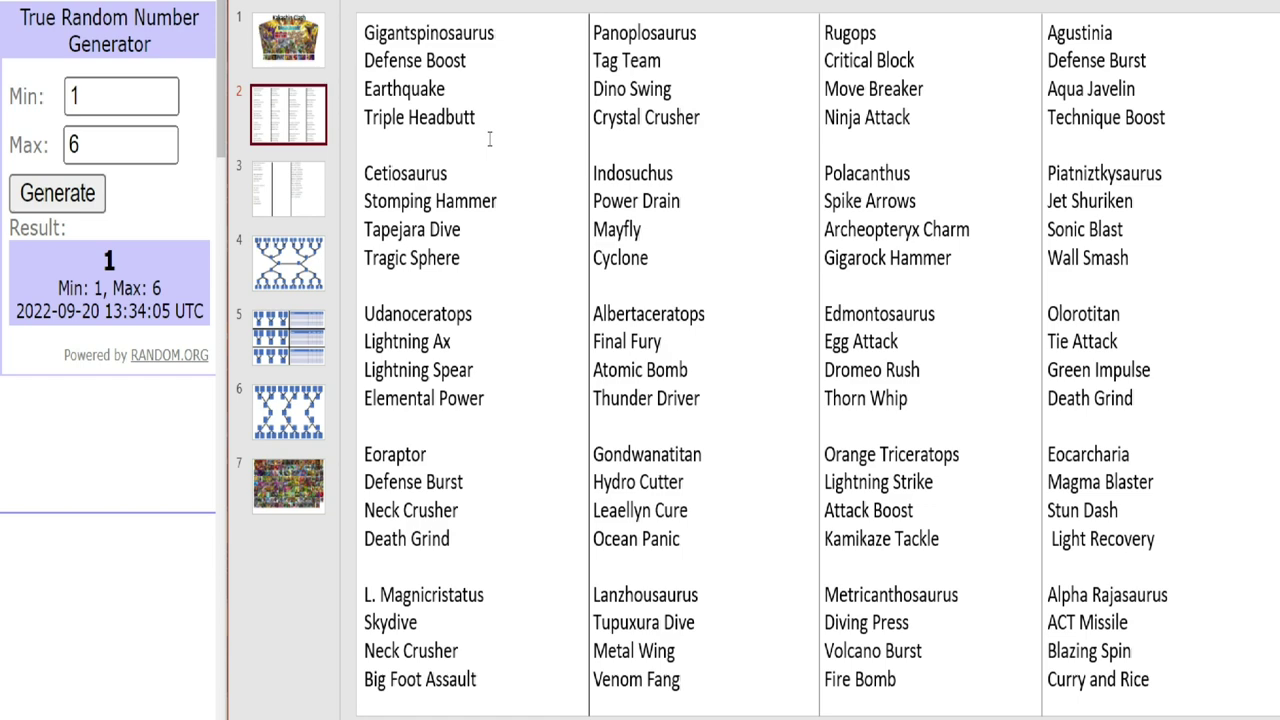
left_click(517, 40)
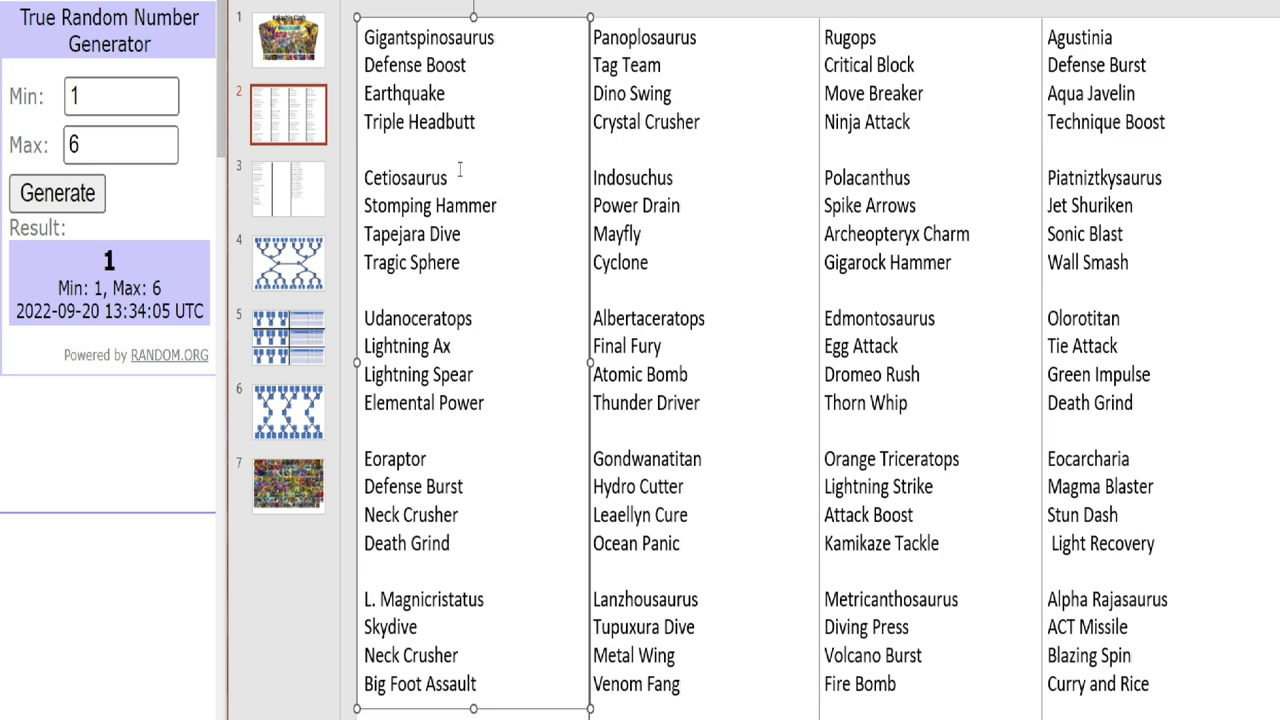
left_click(482, 324)
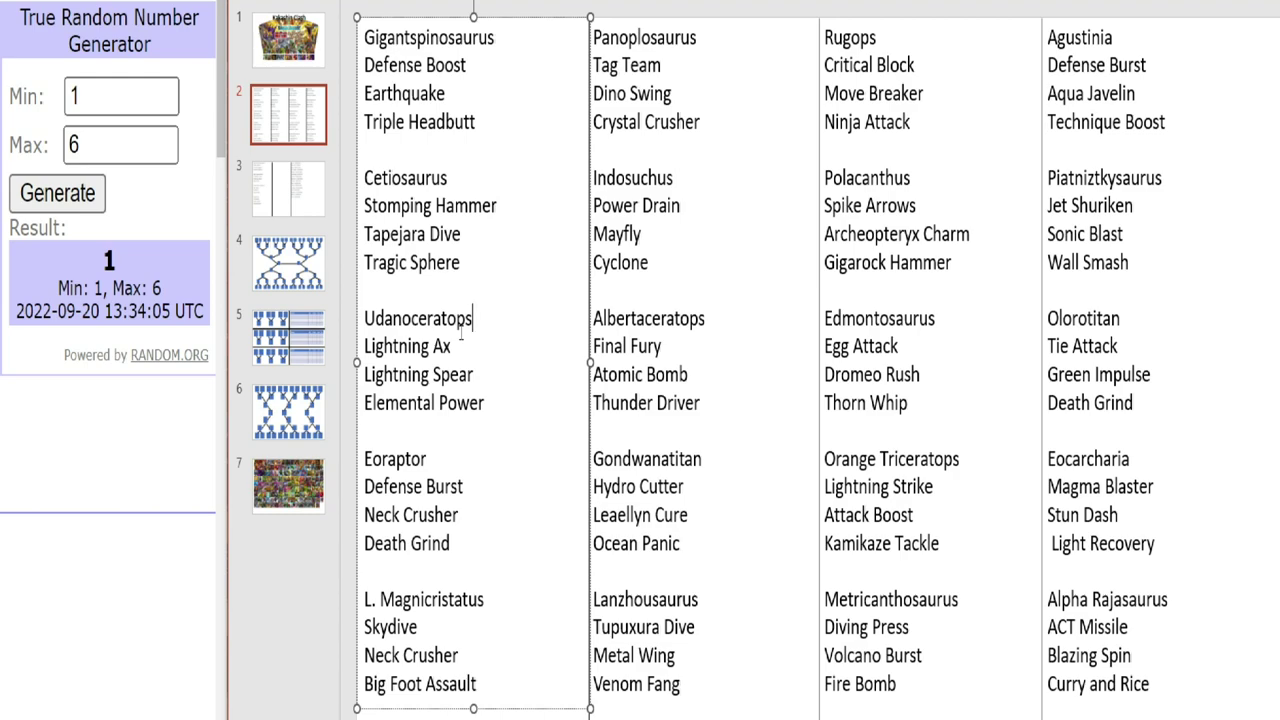
left_click(458, 462)
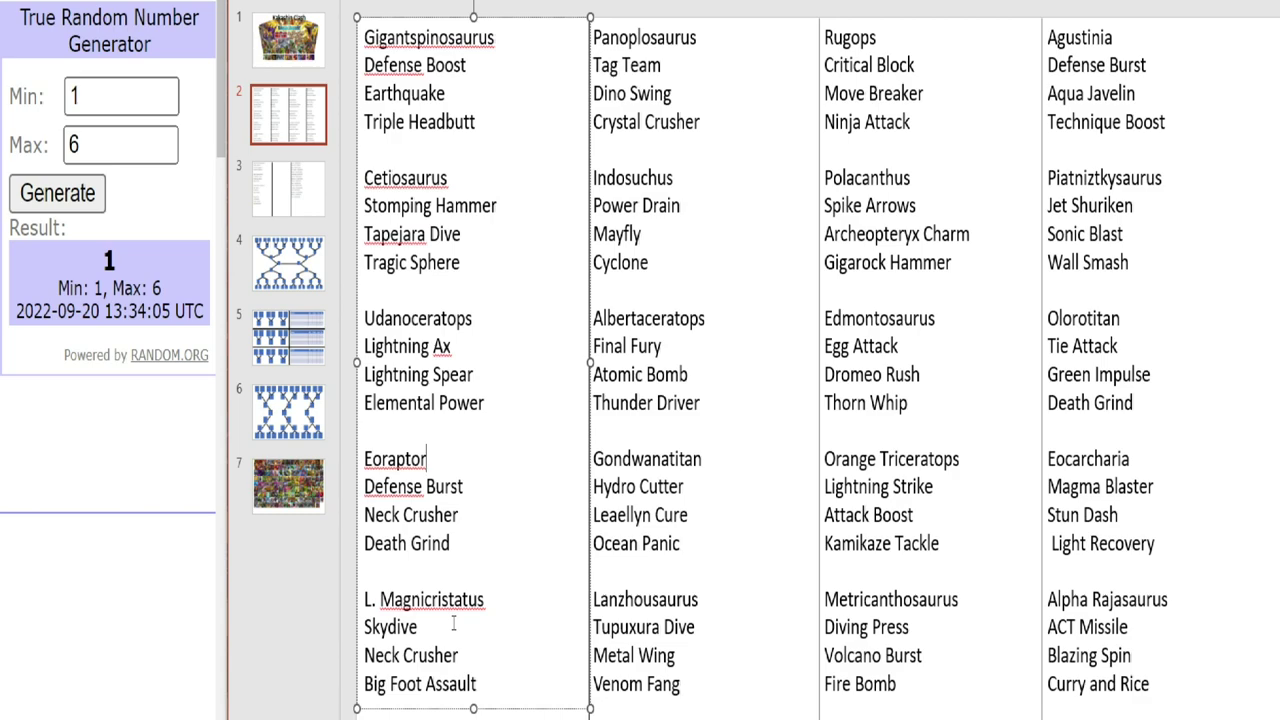
left_click(702, 95)
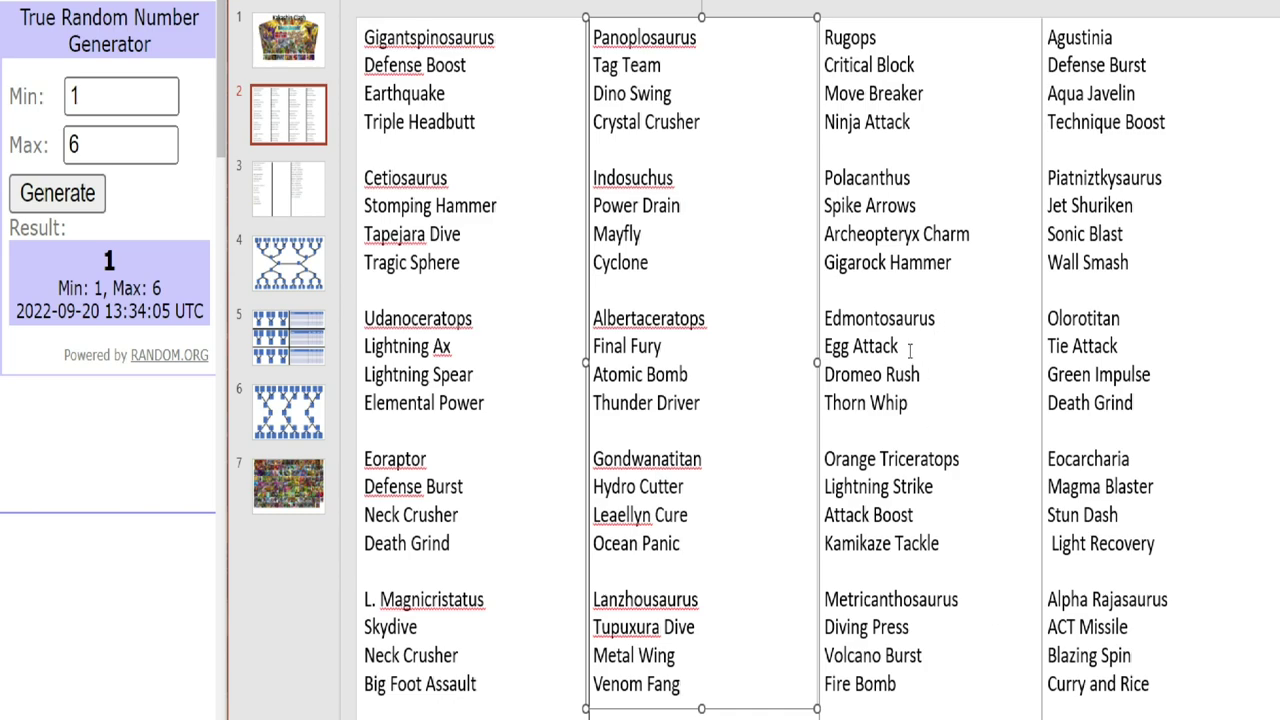
left_click(966, 456)
left_click(829, 470, "shift")
left_click(918, 487)
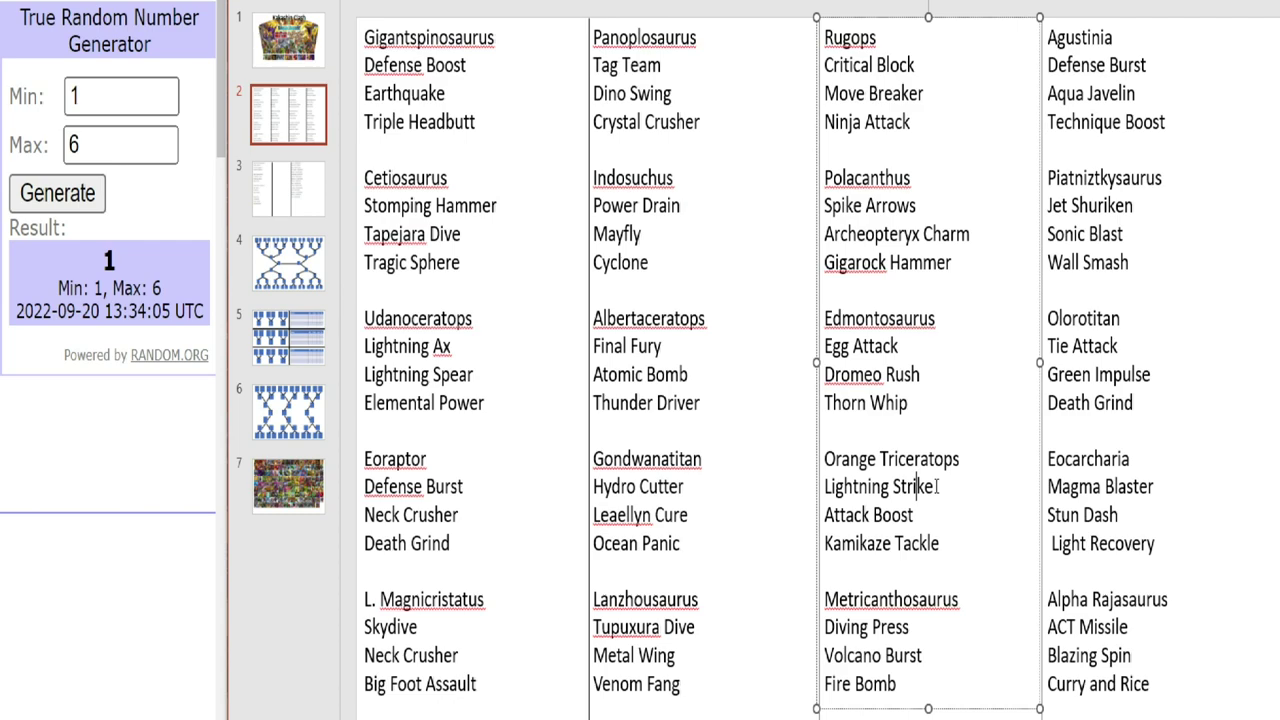
double_click(842, 597)
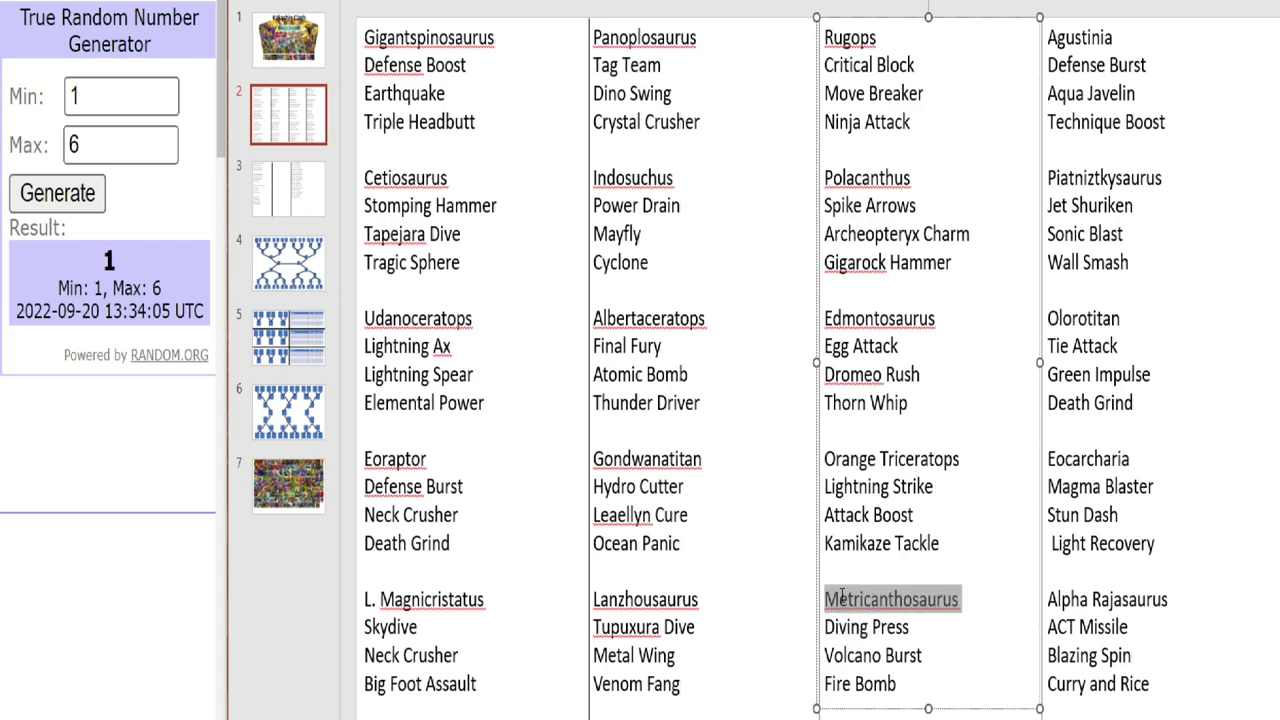
left_click(941, 632)
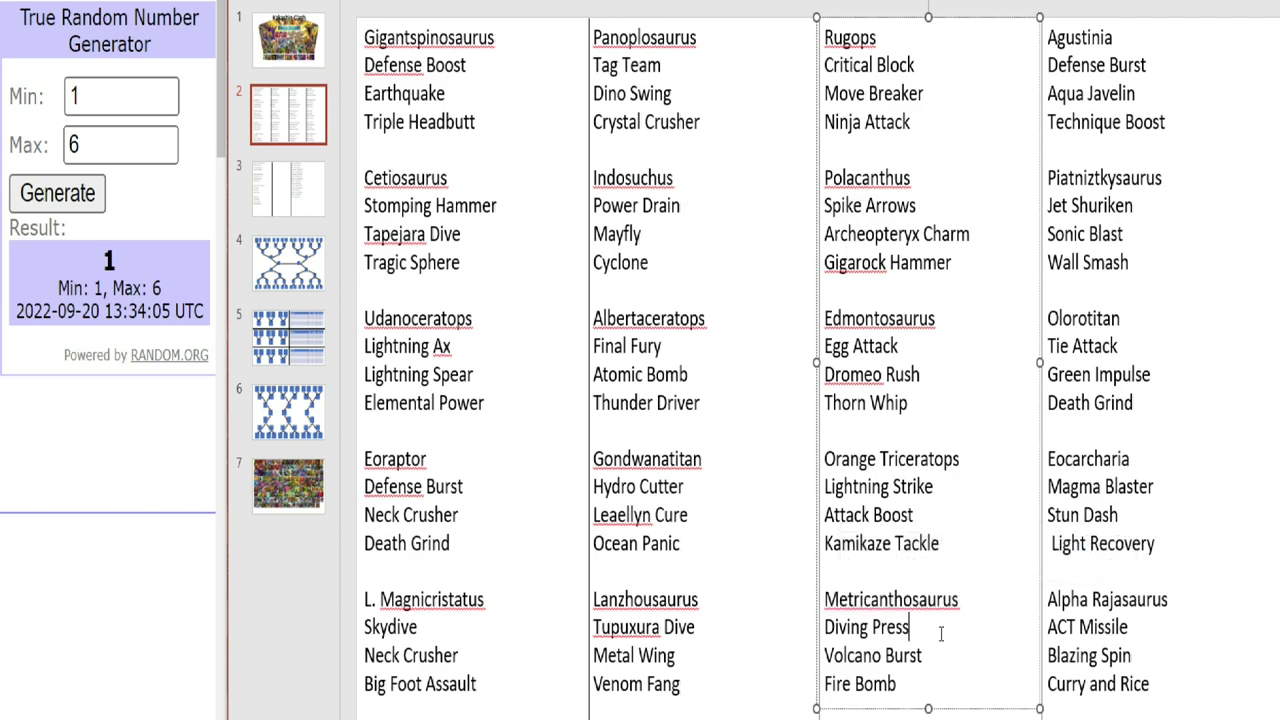
double_click(1110, 38)
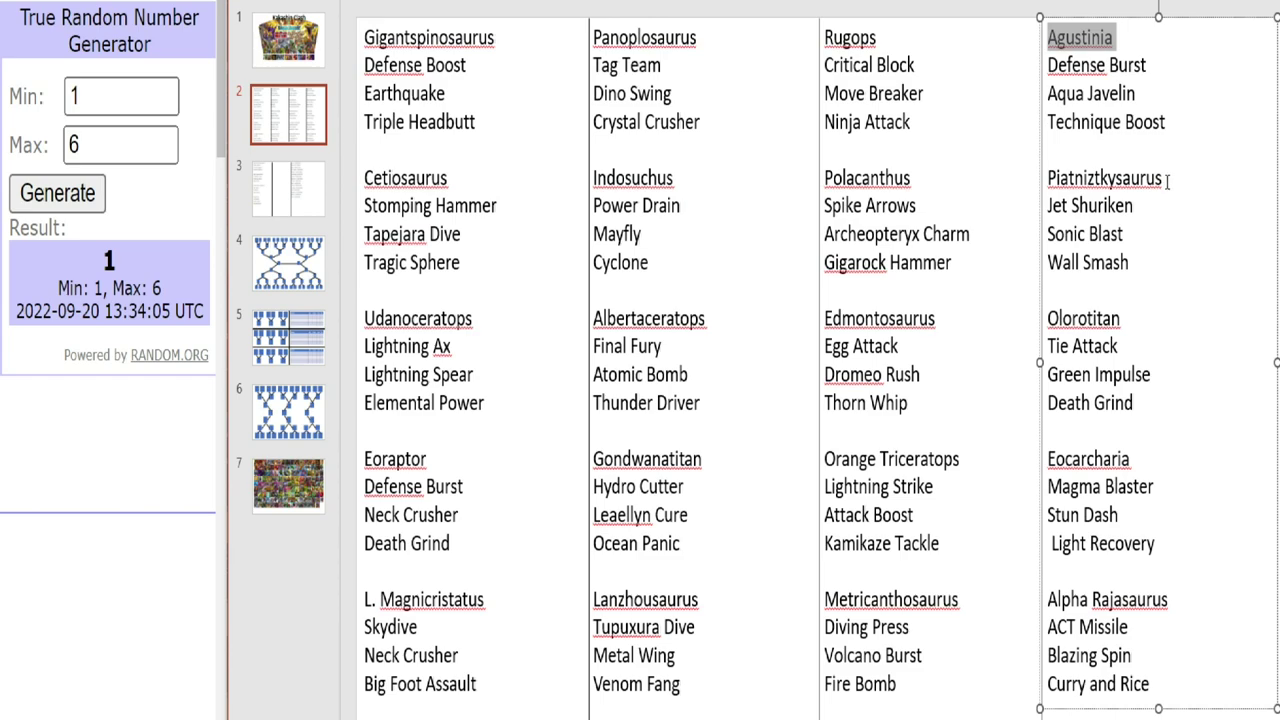
double_click(1066, 177)
left_click(1145, 210)
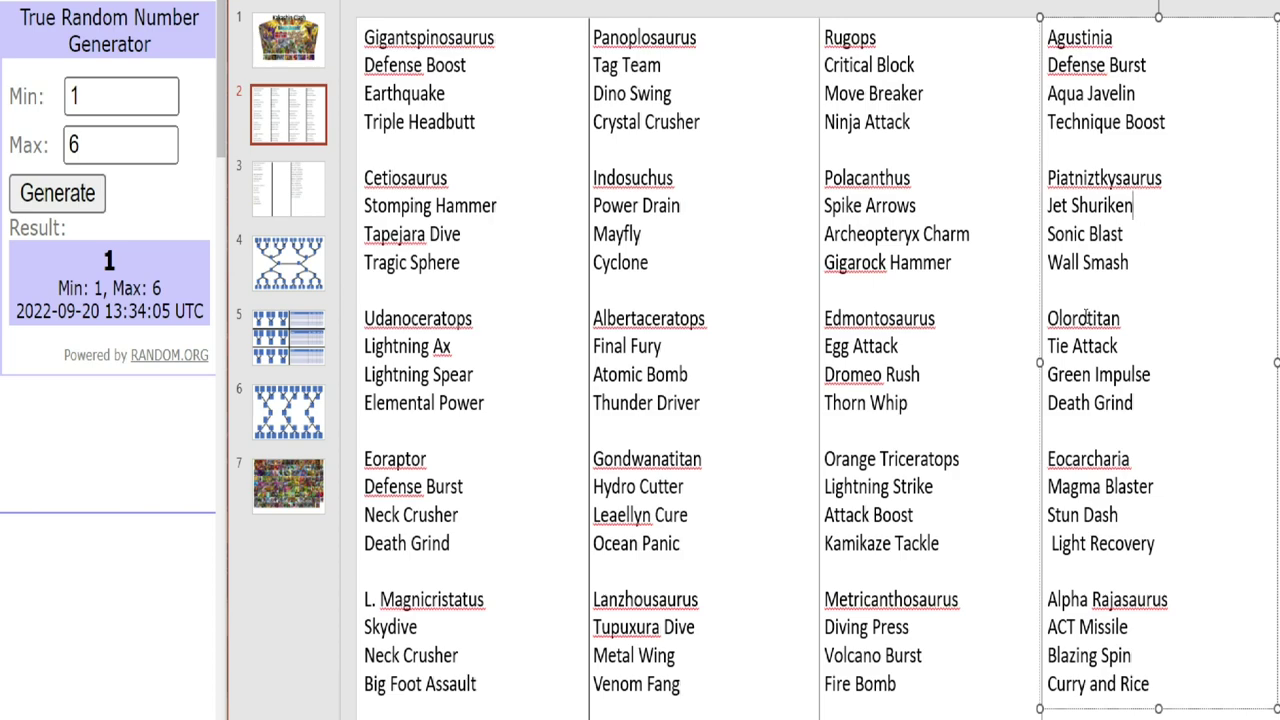
left_click_drag(1130, 324, 1038, 326)
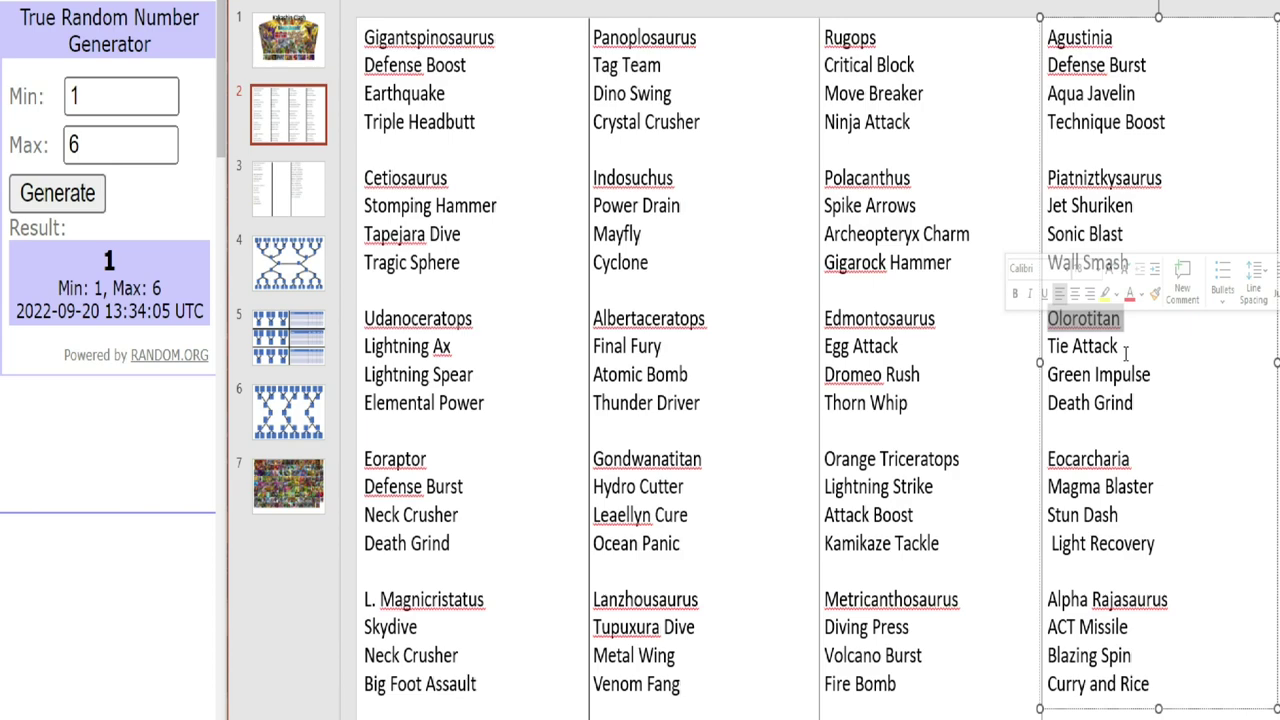
left_click_drag(1143, 463, 1047, 458)
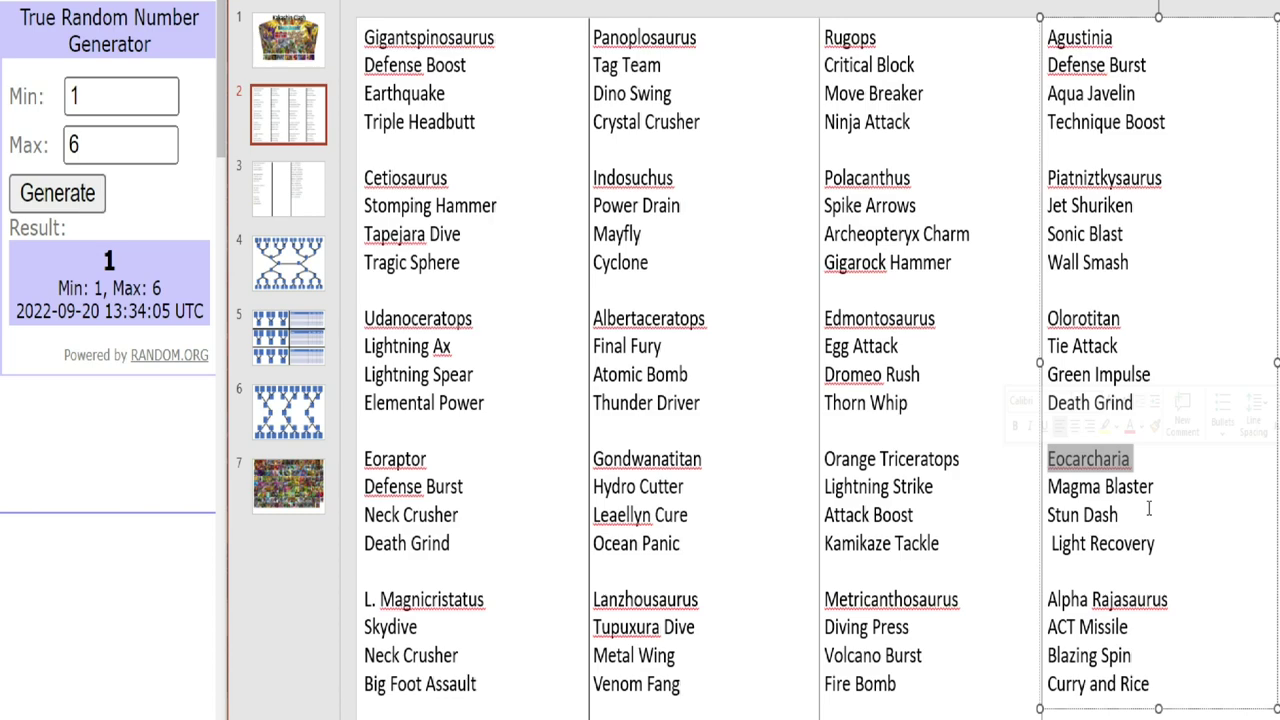
left_click(1147, 636)
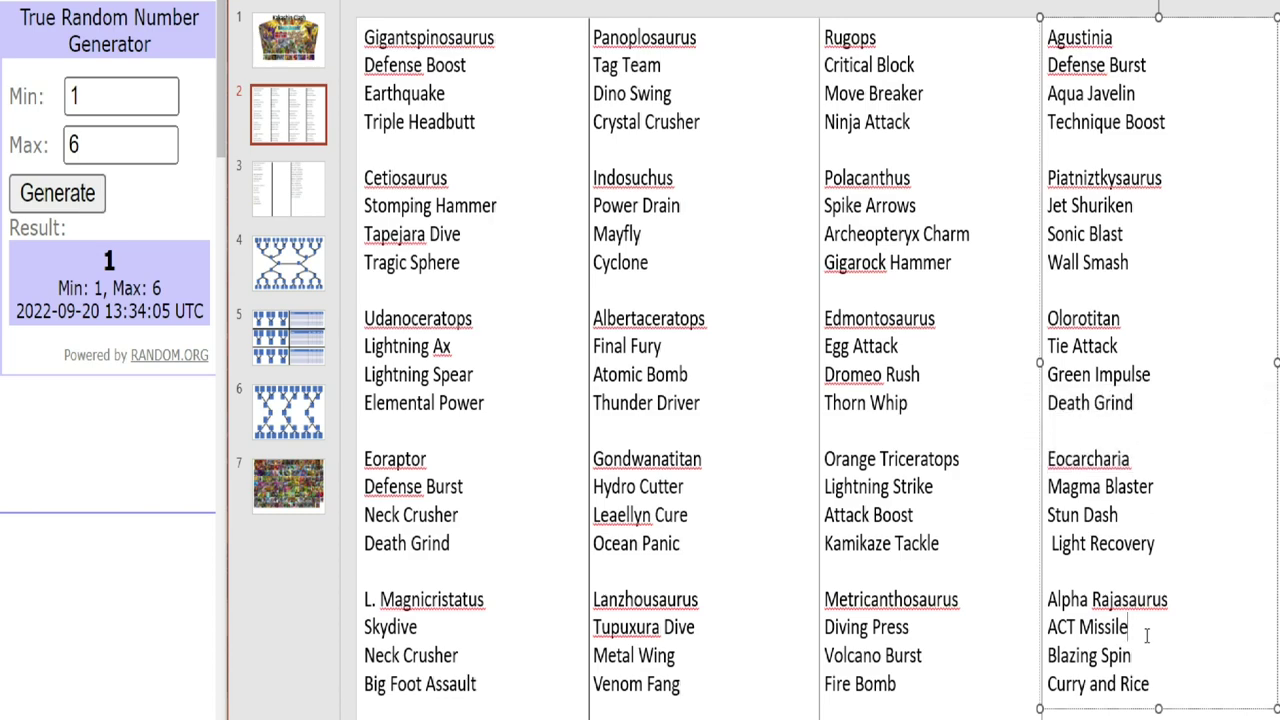
Review the remaining dinosaur move lists on slide 3, including Eocarcharia (Armor) and Brontikins.
scroll(477, 29, "down", 1)
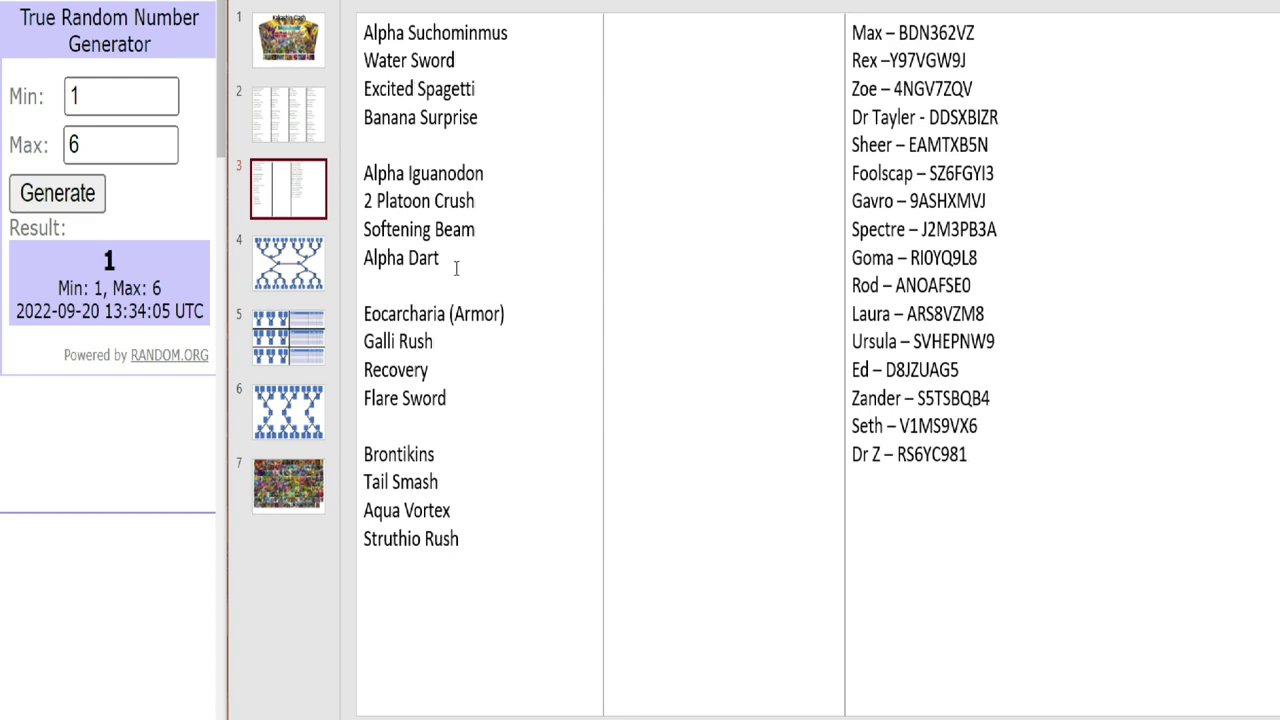
left_click_drag(462, 402, 366, 314)
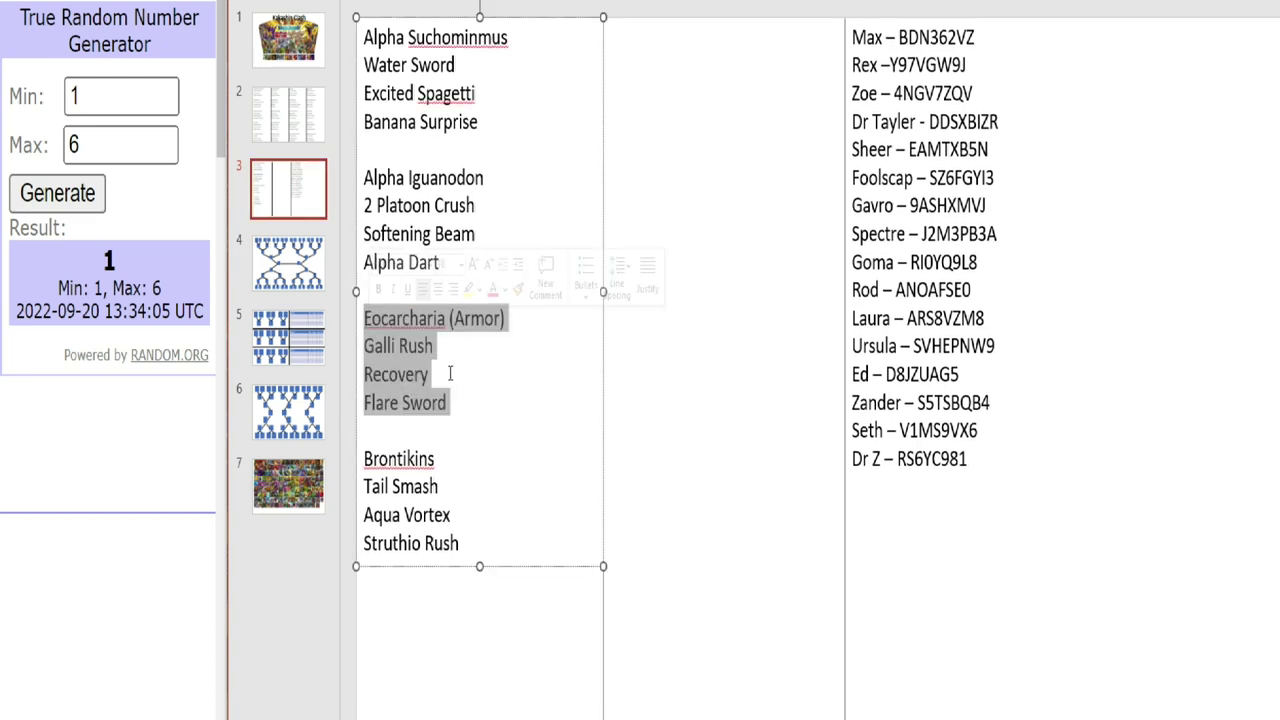
left_click(451, 373)
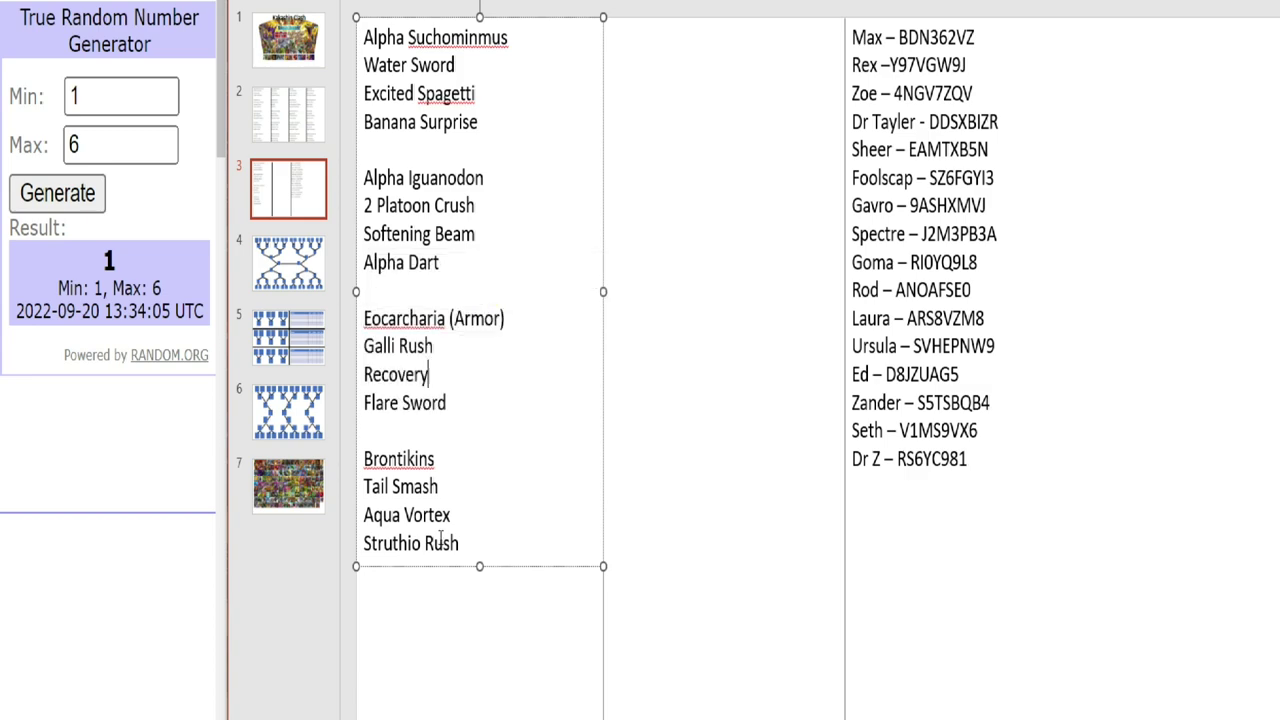
left_click_drag(466, 546, 350, 468)
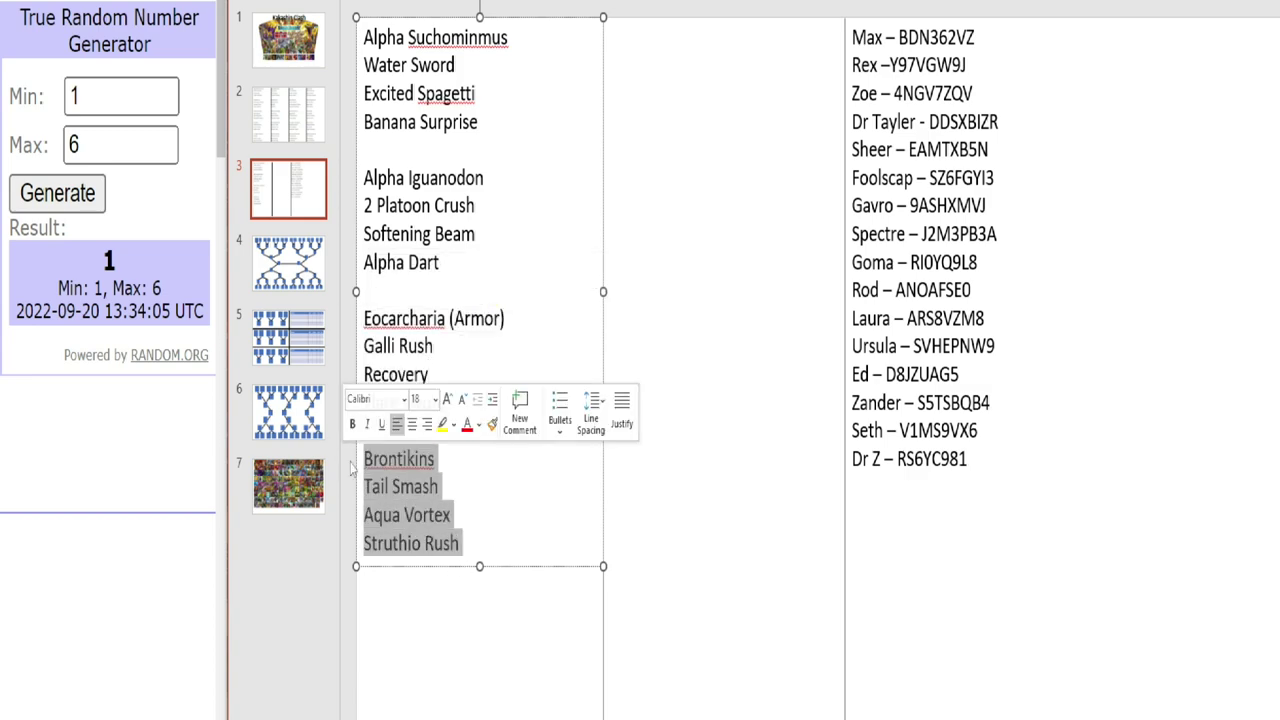
left_click(480, 491)
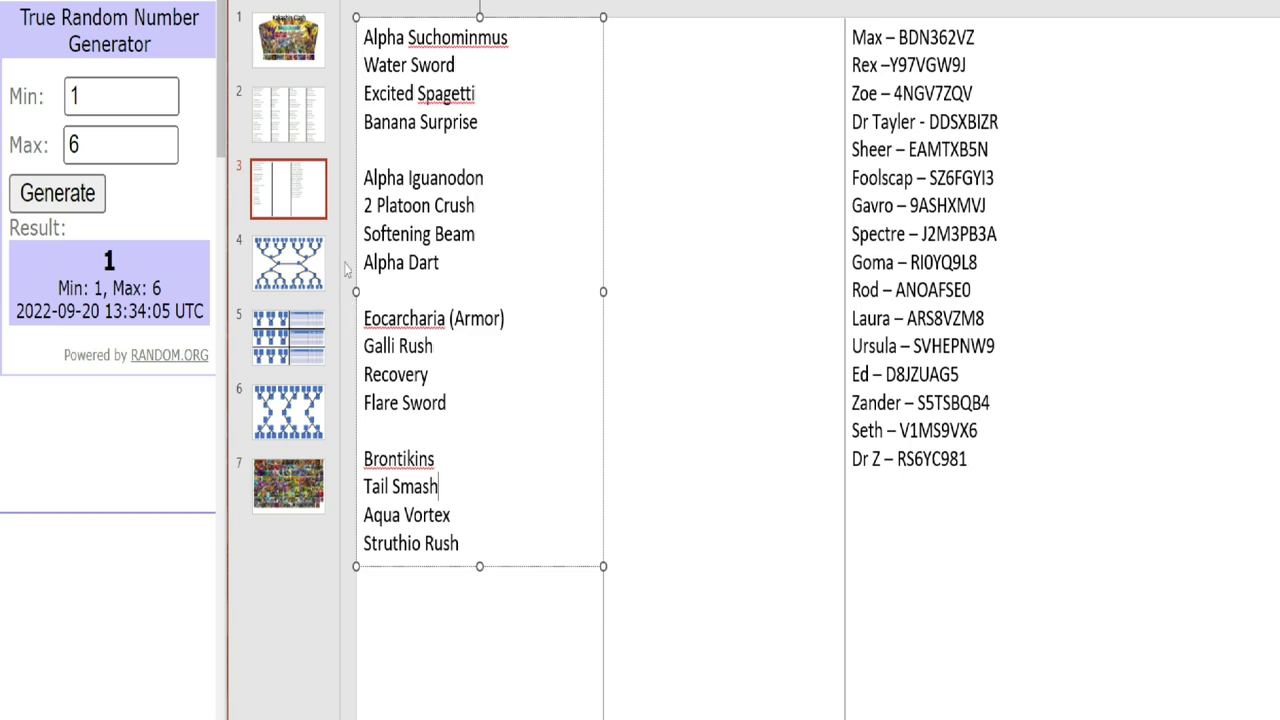
left_click(288, 115)
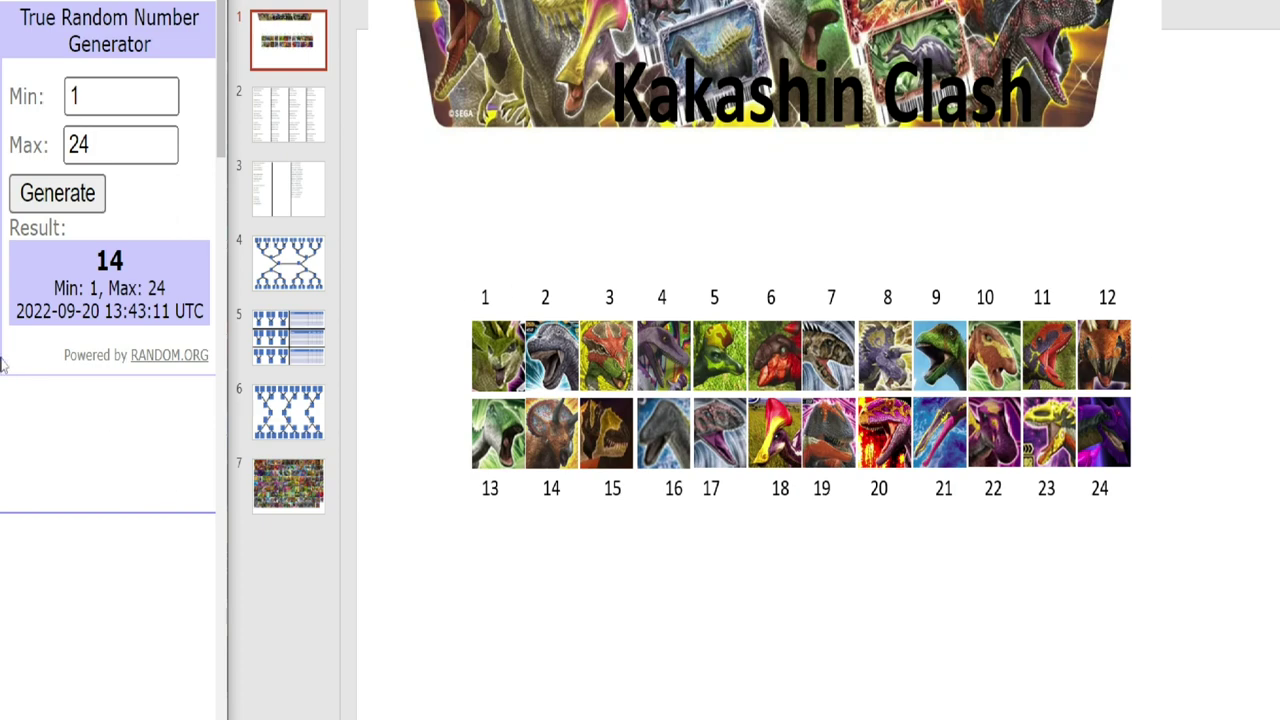
Generate a random number from 1 to 24, move dinosaur picture 11 up out of its row, and copy it.
left_click(78, 200)
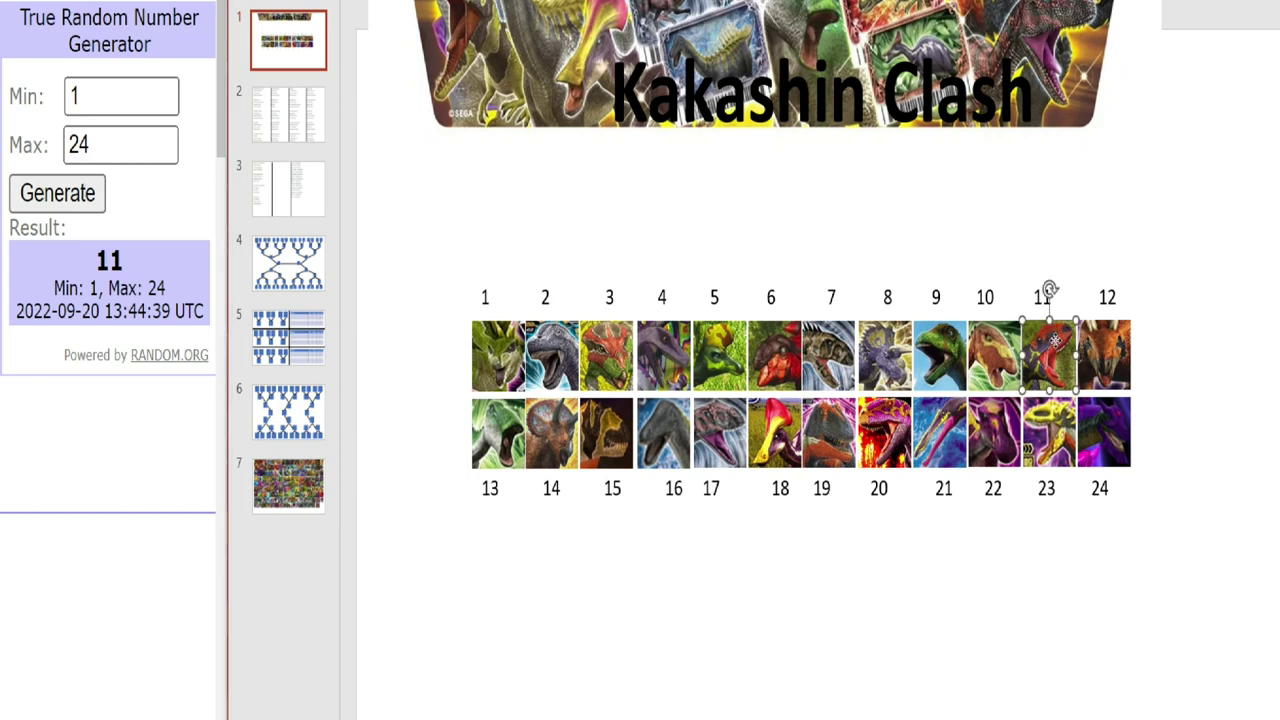
left_click_drag(1054, 339, 1054, 263)
right_click(1054, 263)
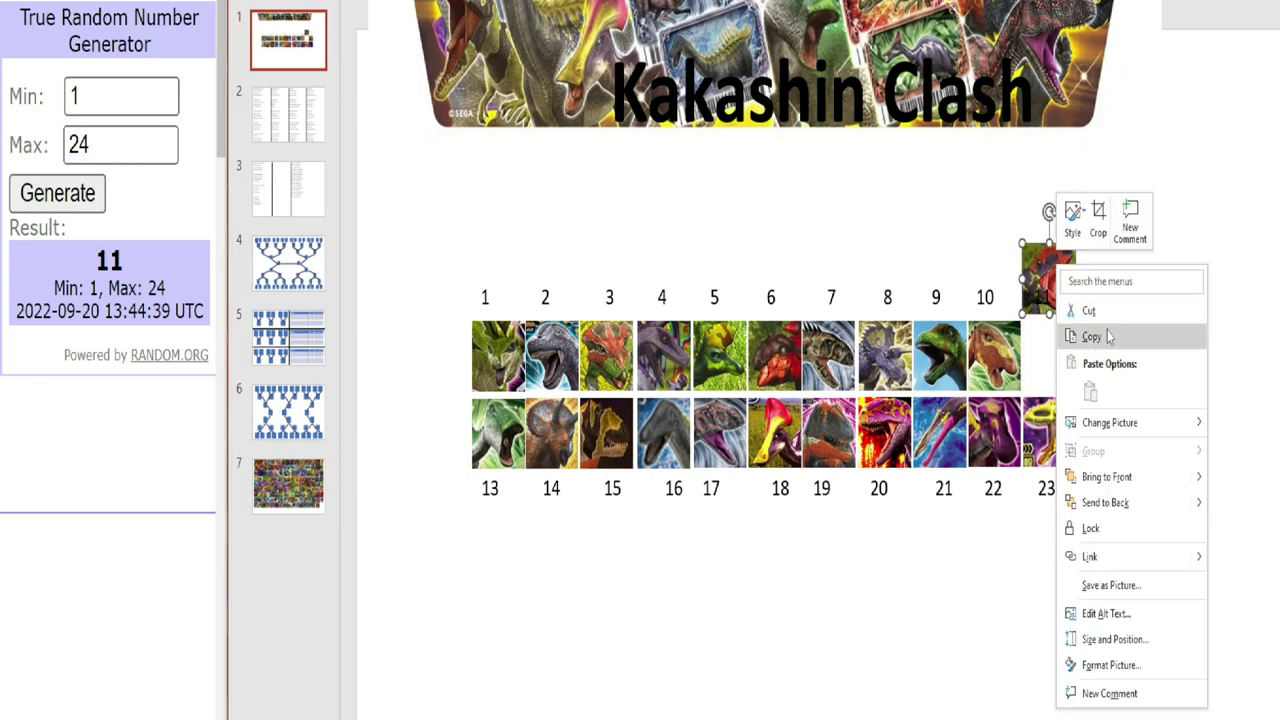
scroll(1107, 330, "down", 1)
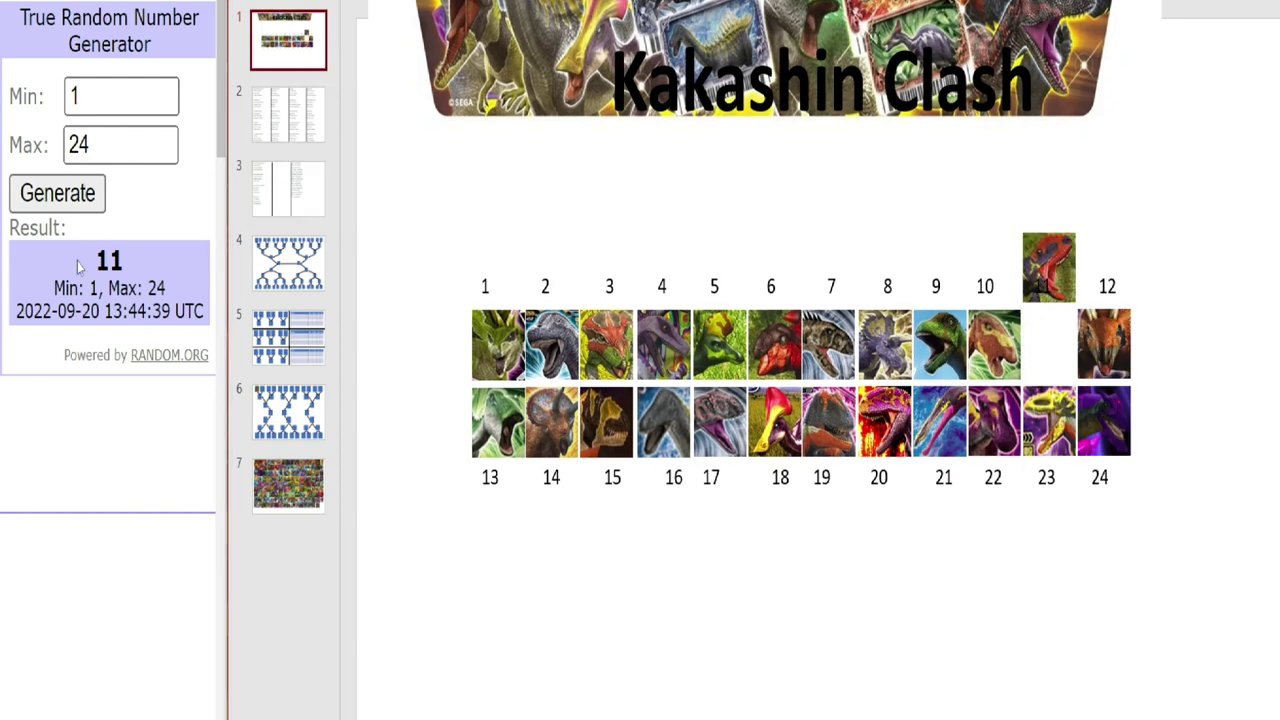
Generate another random number from 1 to 24, move dinosaur picture 15 below its row, and copy it.
left_click(83, 195)
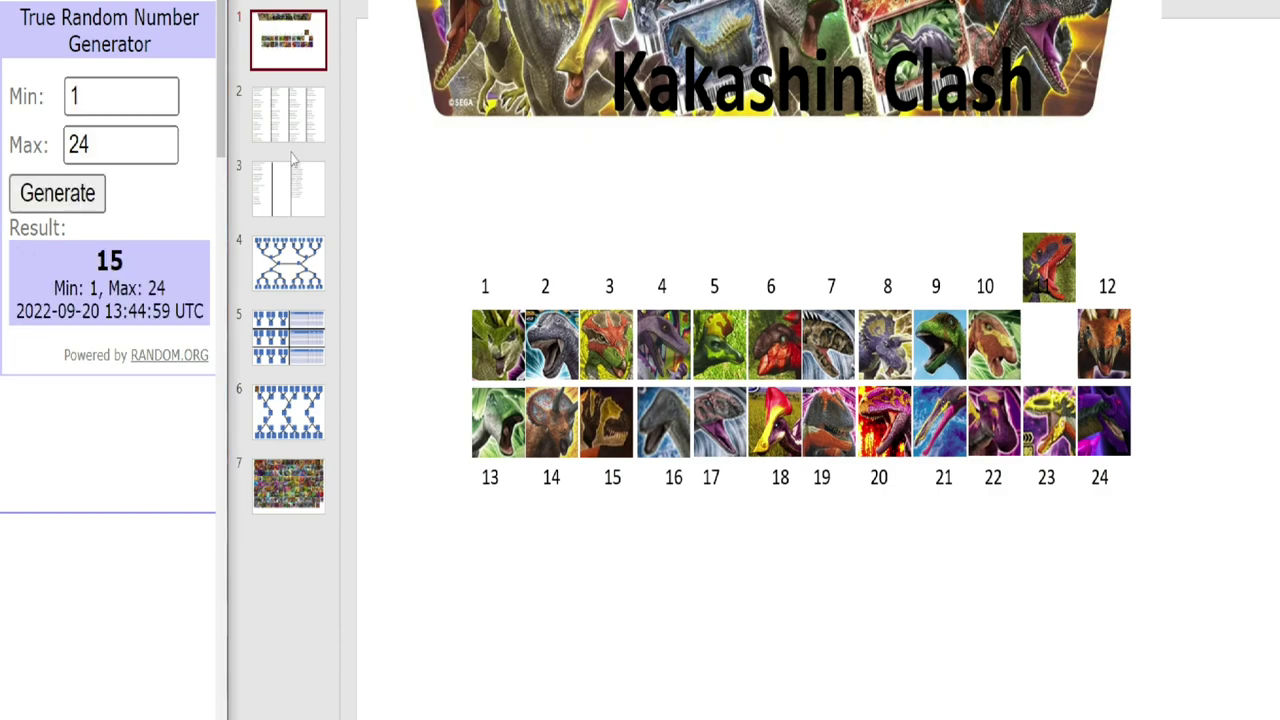
left_click_drag(607, 405, 600, 460)
right_click(595, 447)
key("Escape")
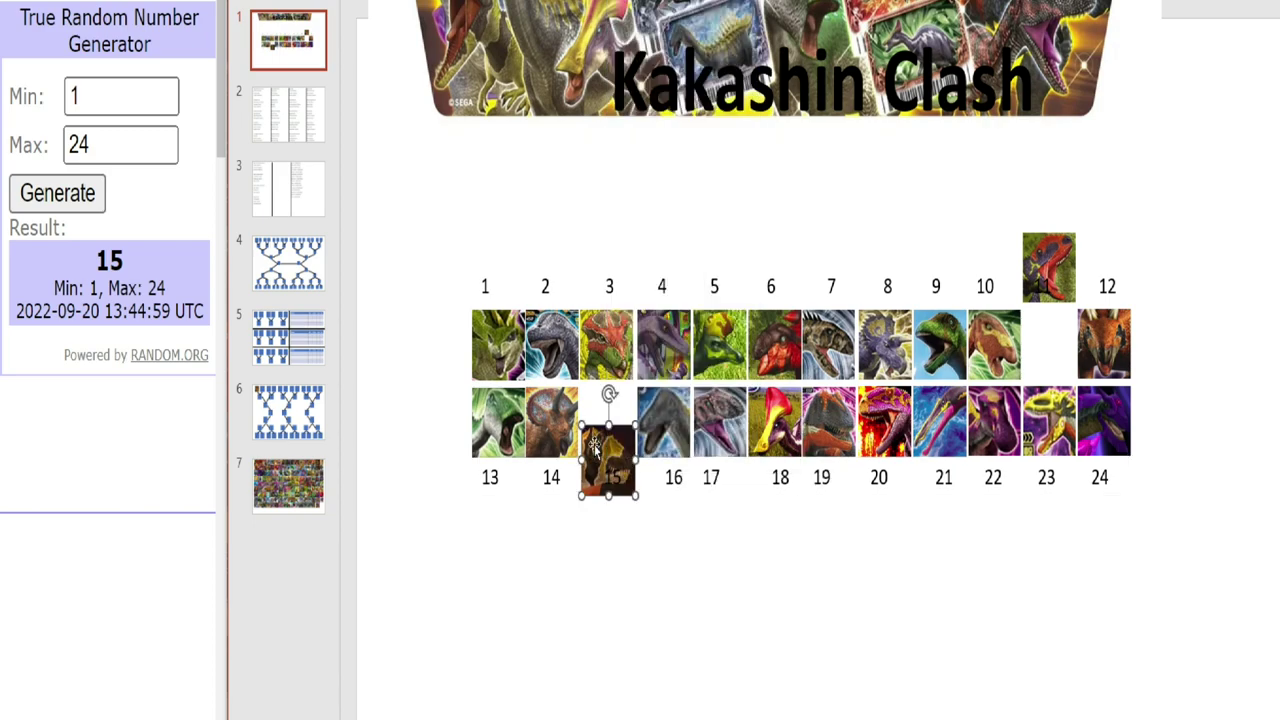
right_click(595, 447)
Generate another random number from 1 to 24, move dinosaur picture 1 up over its number label, and copy it.
left_click(77, 200)
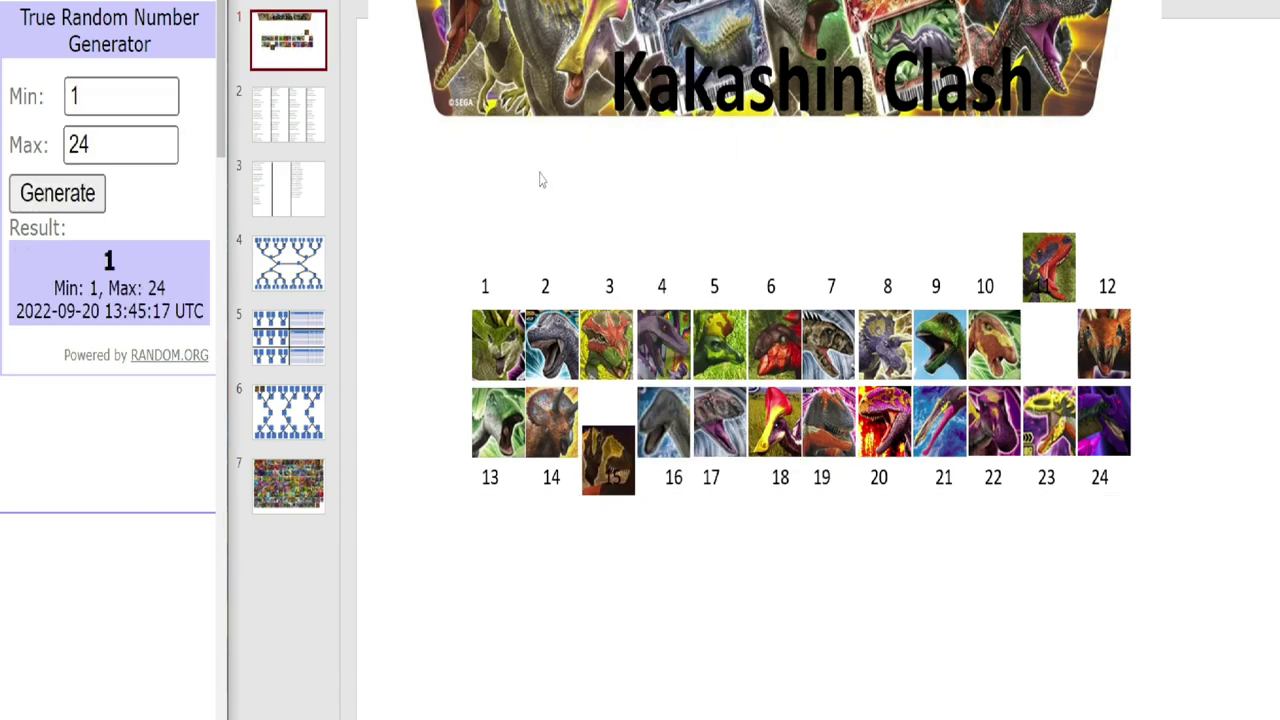
left_click_drag(499, 346, 494, 308)
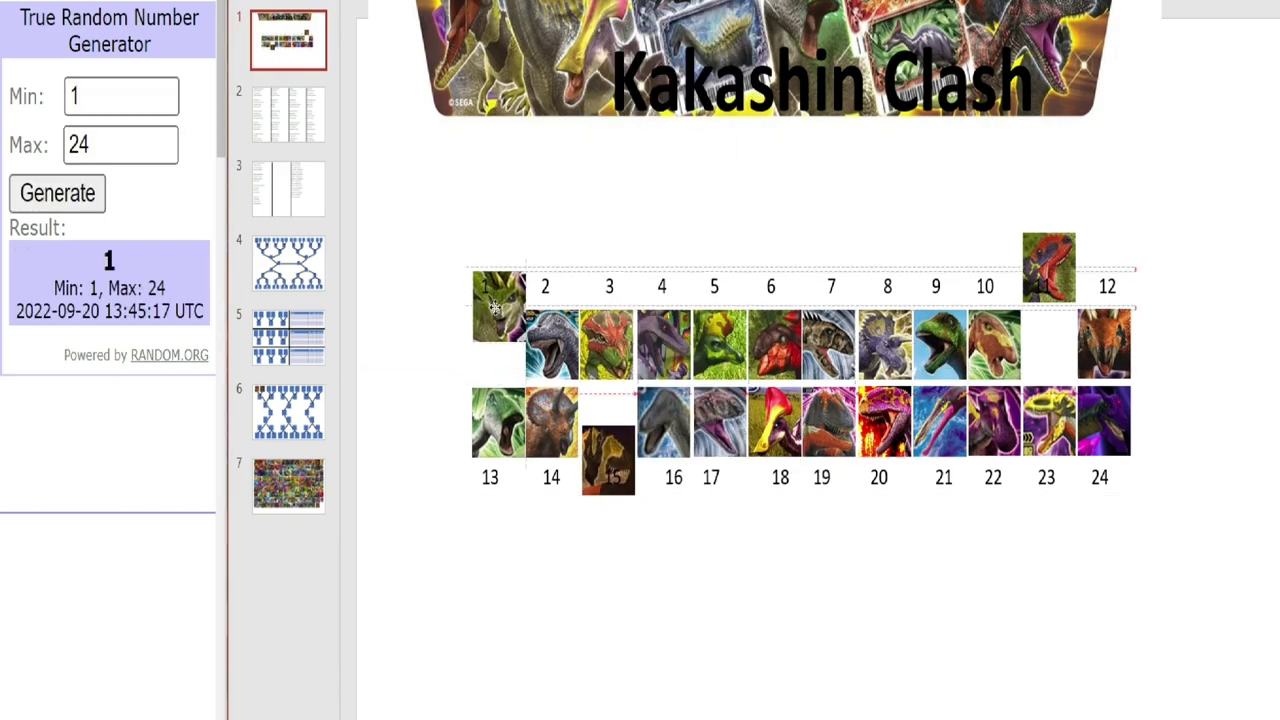
right_click(494, 308)
key("Escape")
Generate another random number from 1 to 24, move dinosaur picture 4 up over its number label, and copy it.
left_click(83, 200)
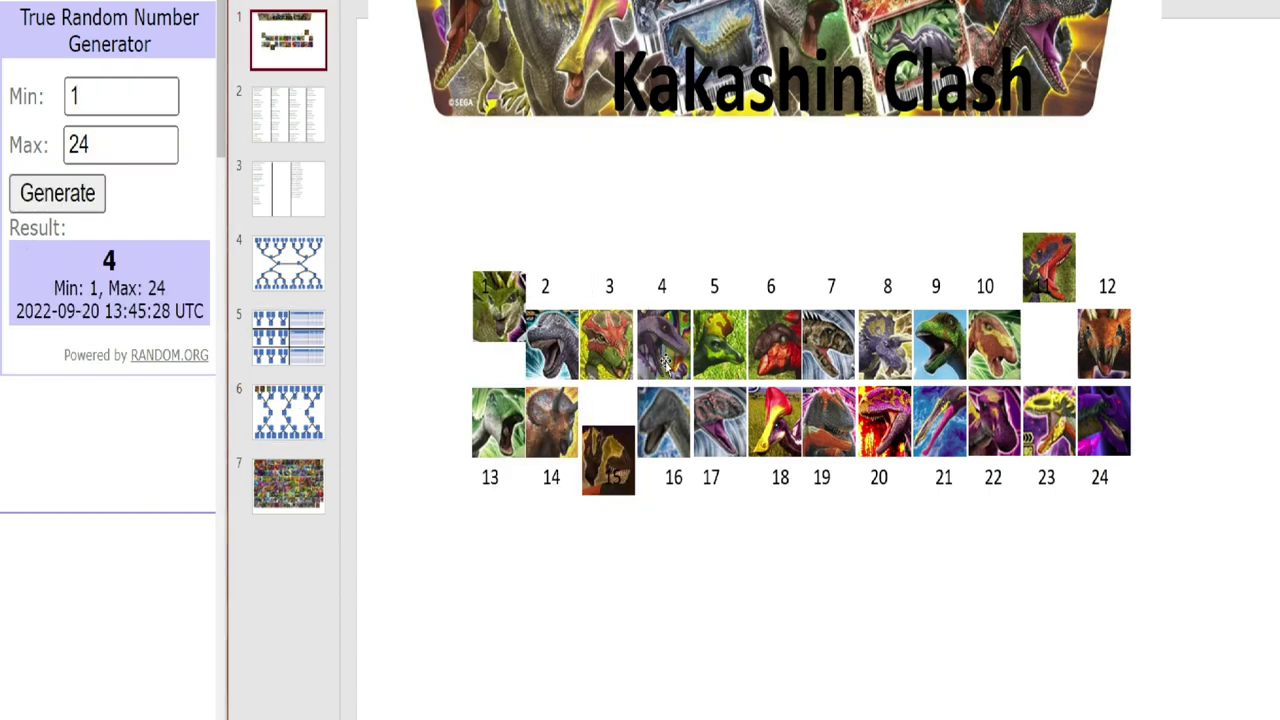
left_click_drag(665, 360, 663, 308)
right_click(663, 308)
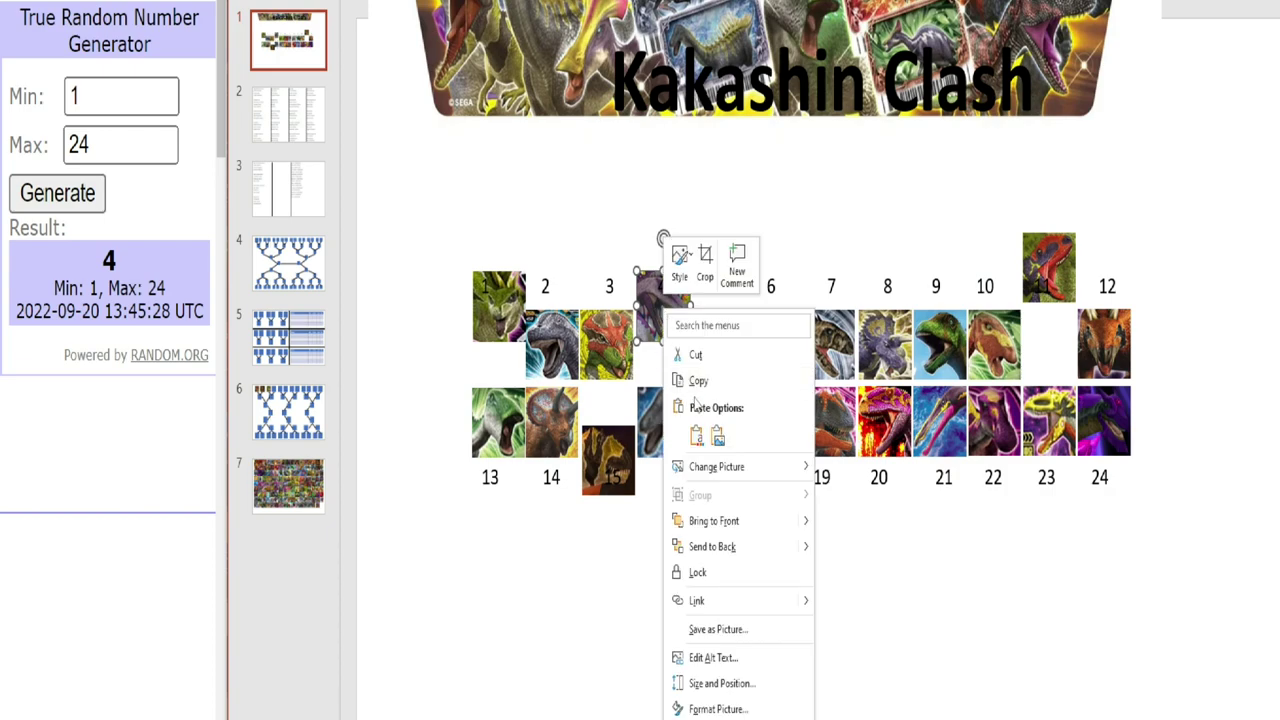
key("Escape")
key("Escape")
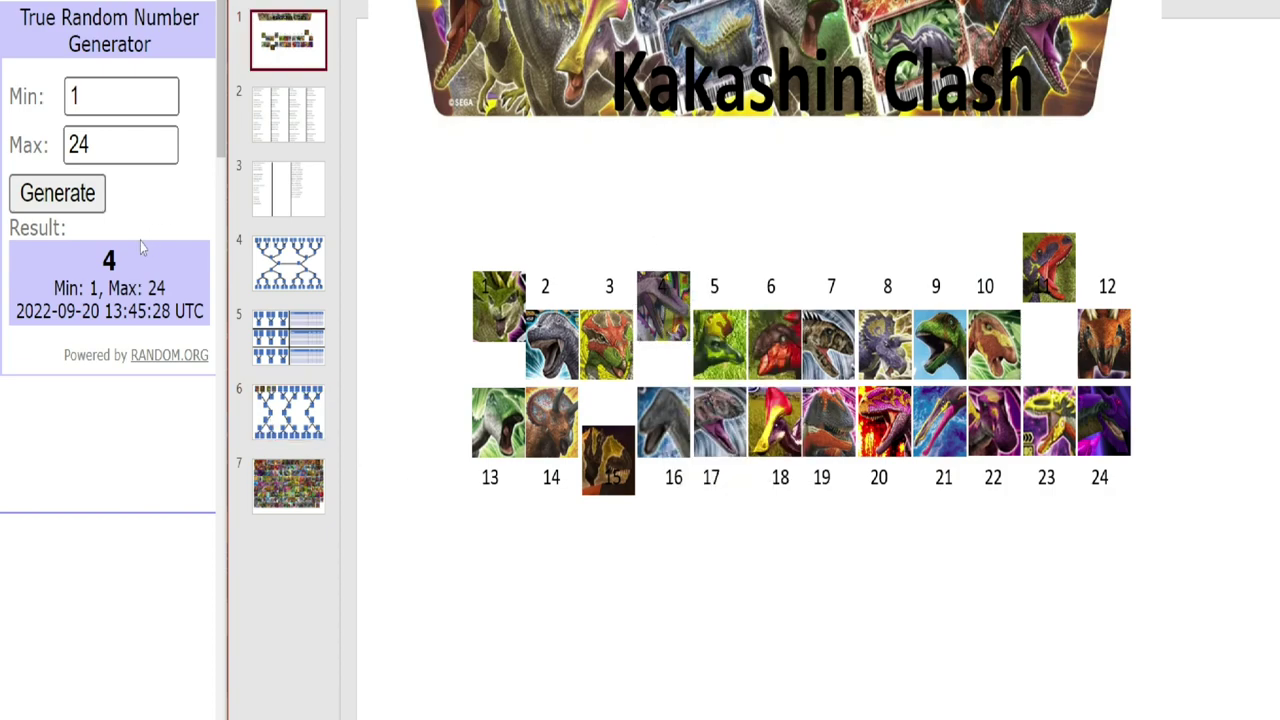
Generate another random number from 1 to 24, move dinosaur picture 24 down over its number label, and copy it.
left_click(97, 197)
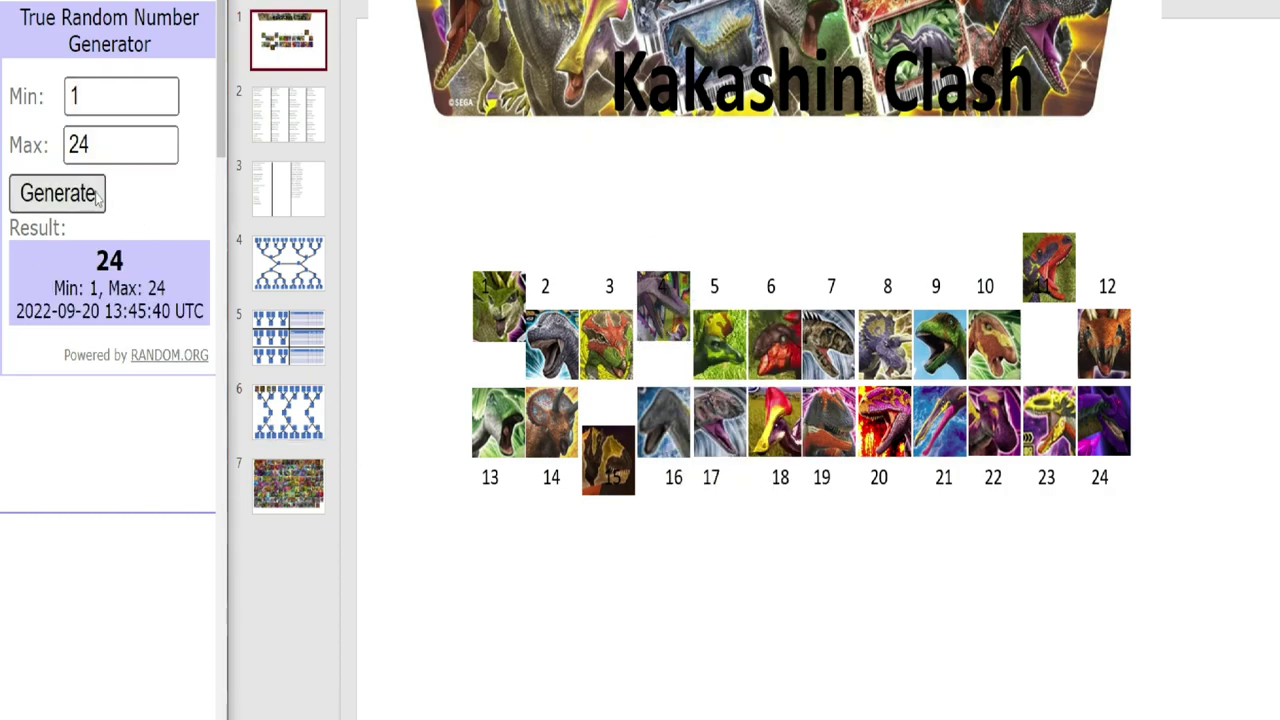
left_click_drag(1110, 421, 1108, 449)
right_click(1108, 449)
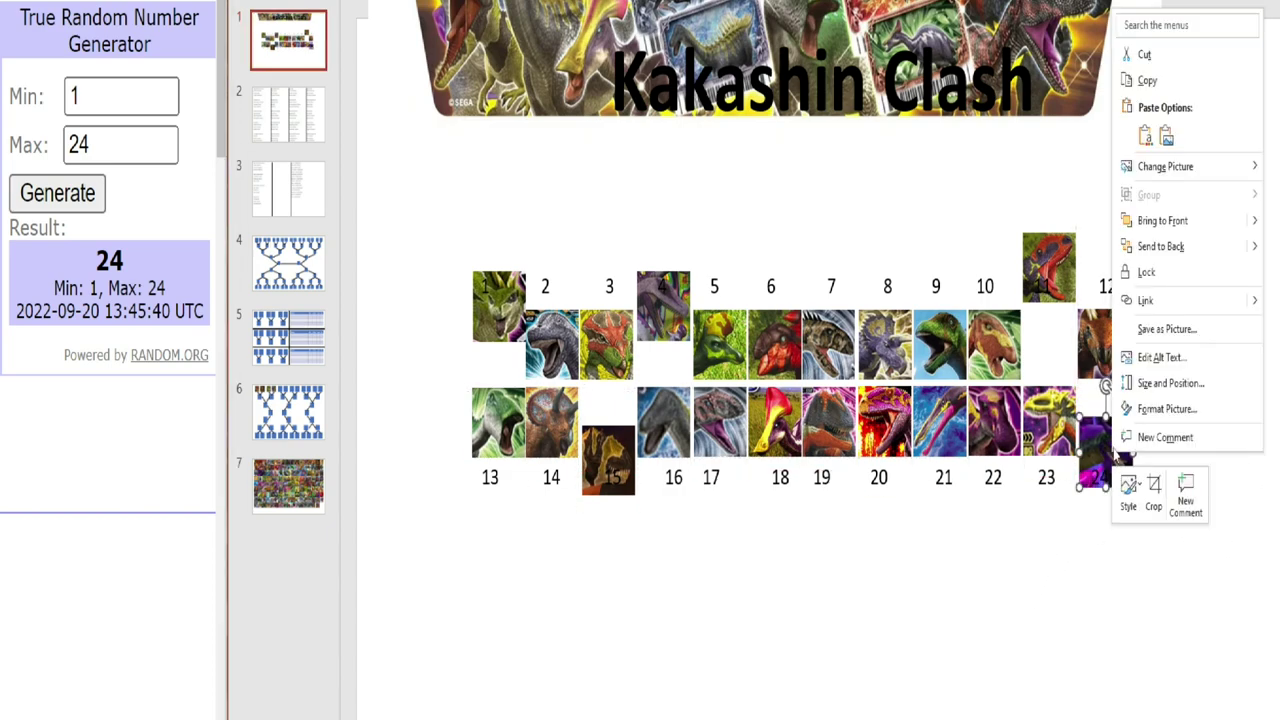
left_click(1176, 81)
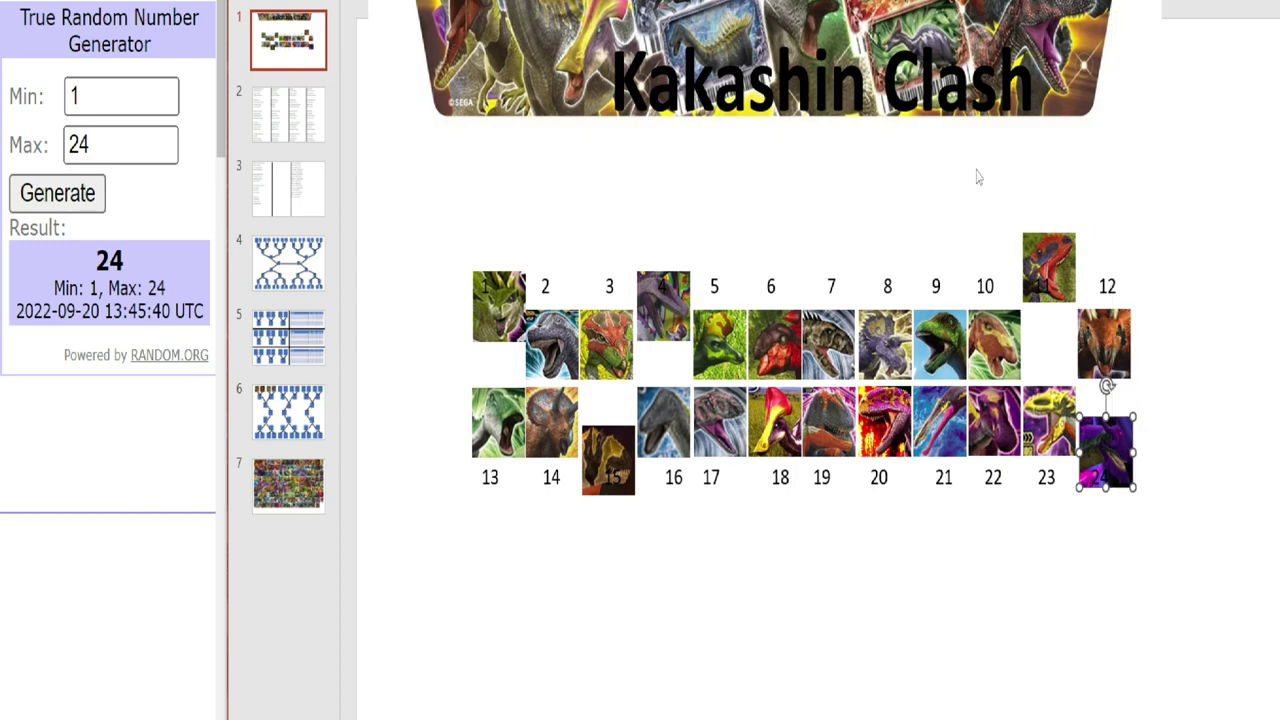
Generate another random number from 1 to 24, move dinosaur picture 6 up over its number label, and copy it.
left_click(45, 195)
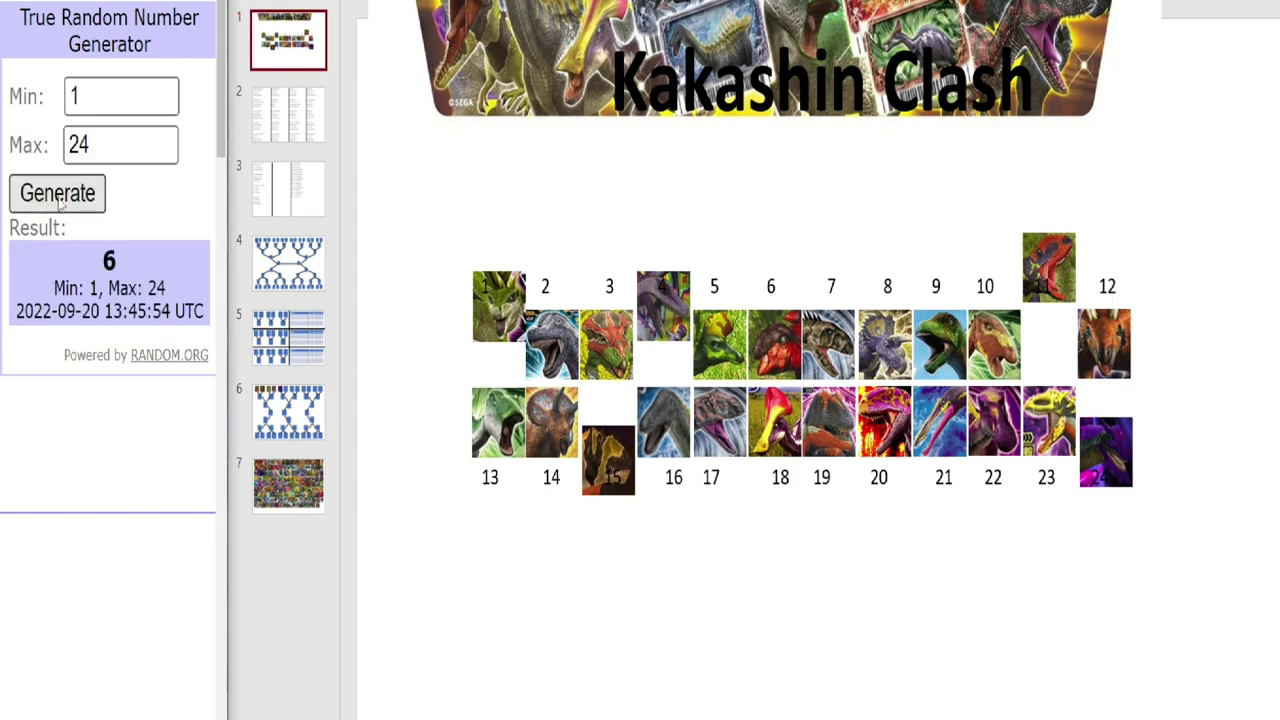
left_click(773, 347)
left_click_drag(773, 347, 773, 308)
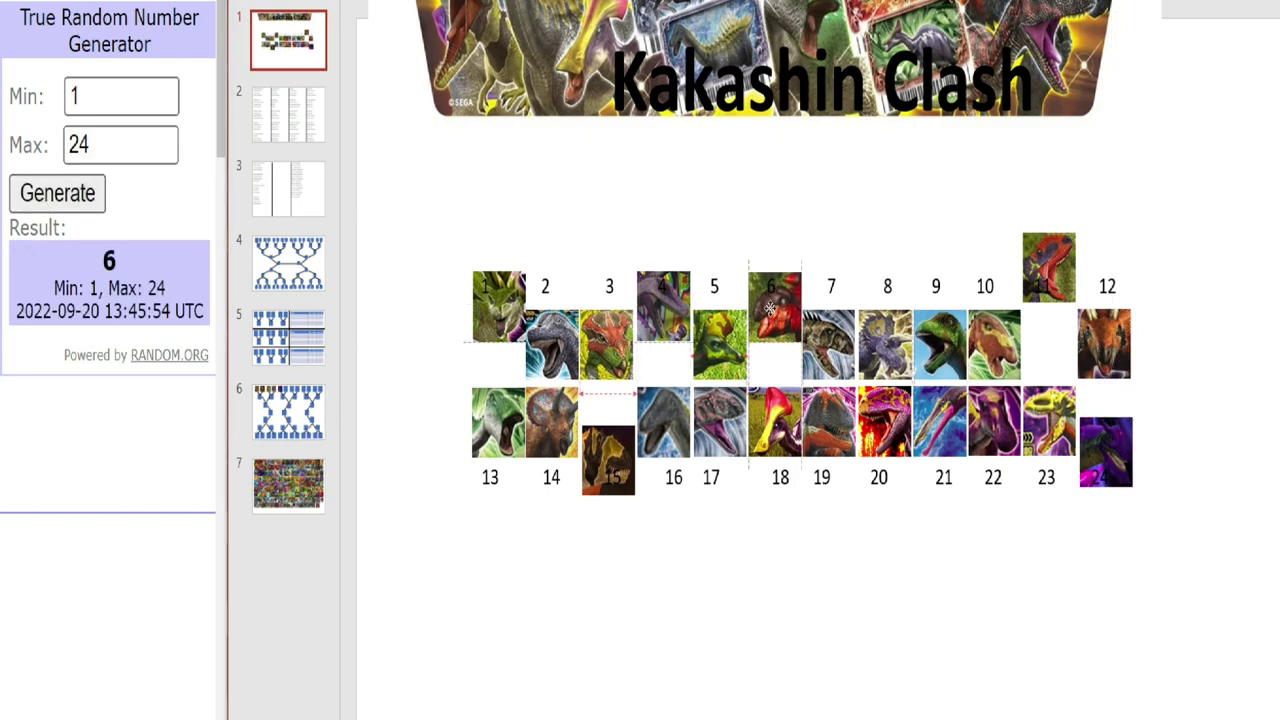
right_click(773, 311)
left_click(829, 388)
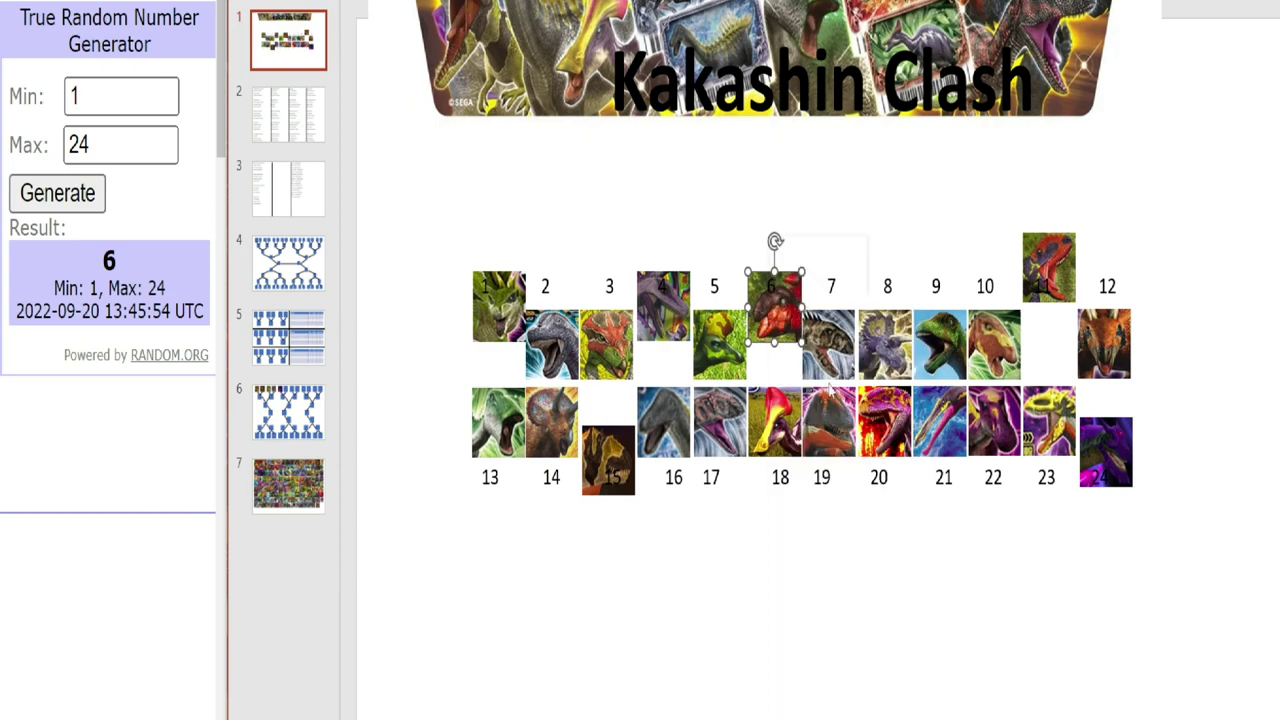
Generate another random number from 1 to 24 and move dinosaur picture 8 up over its number label.
left_click(68, 202)
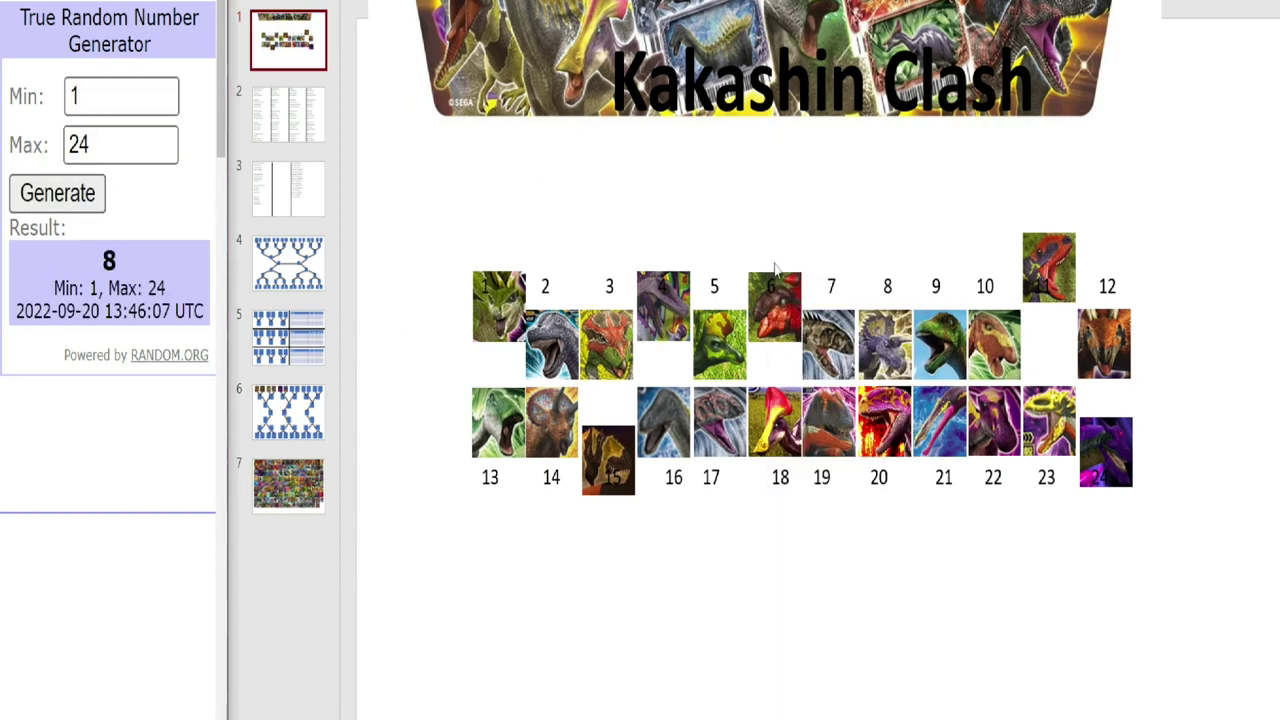
left_click(884, 350)
left_click_drag(884, 350, 884, 302)
right_click(884, 295)
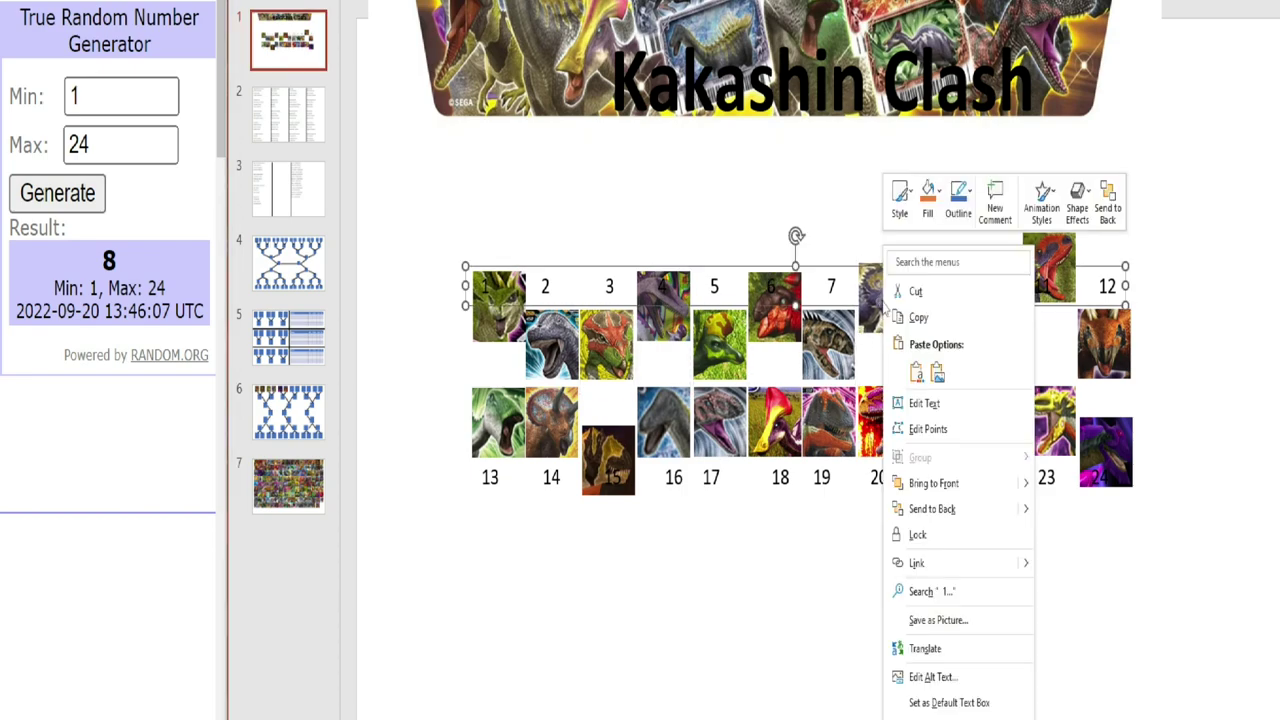
key("Escape")
right_click(866, 330)
key("Escape")
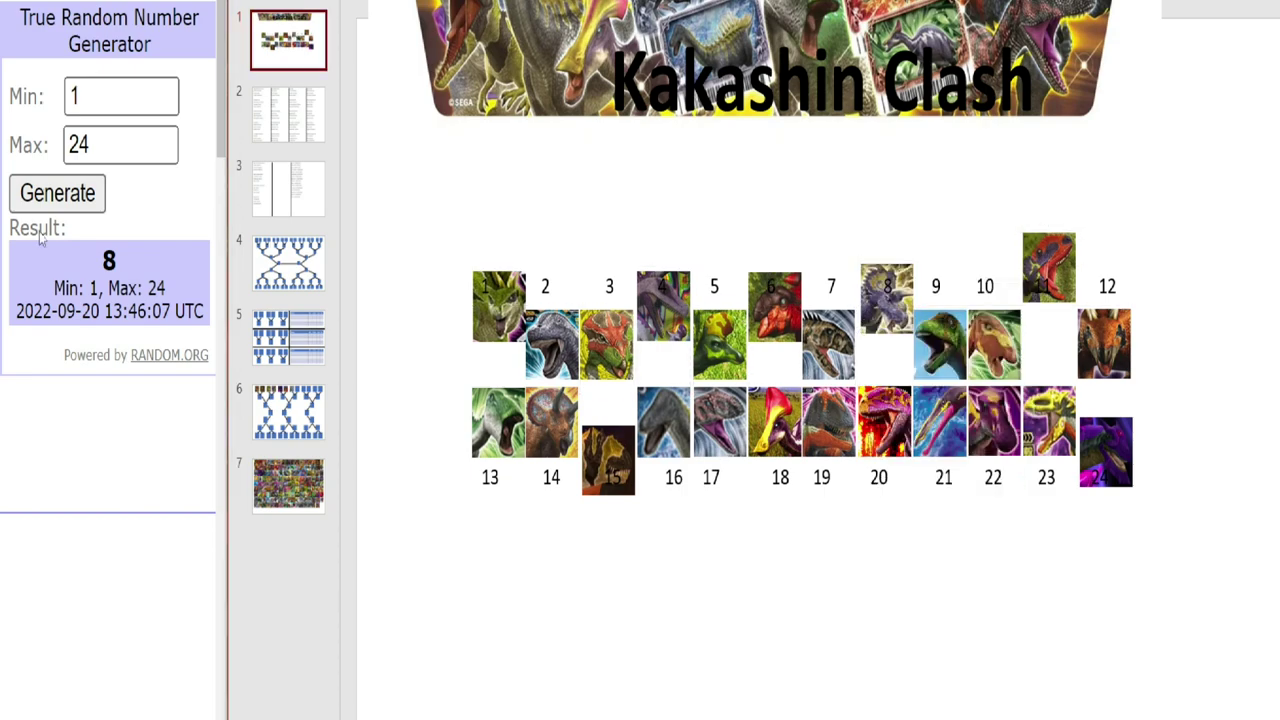
Generate another random number from 1 to 24, copy dinosaur picture 23, and move it down over its number label.
left_click(57, 195)
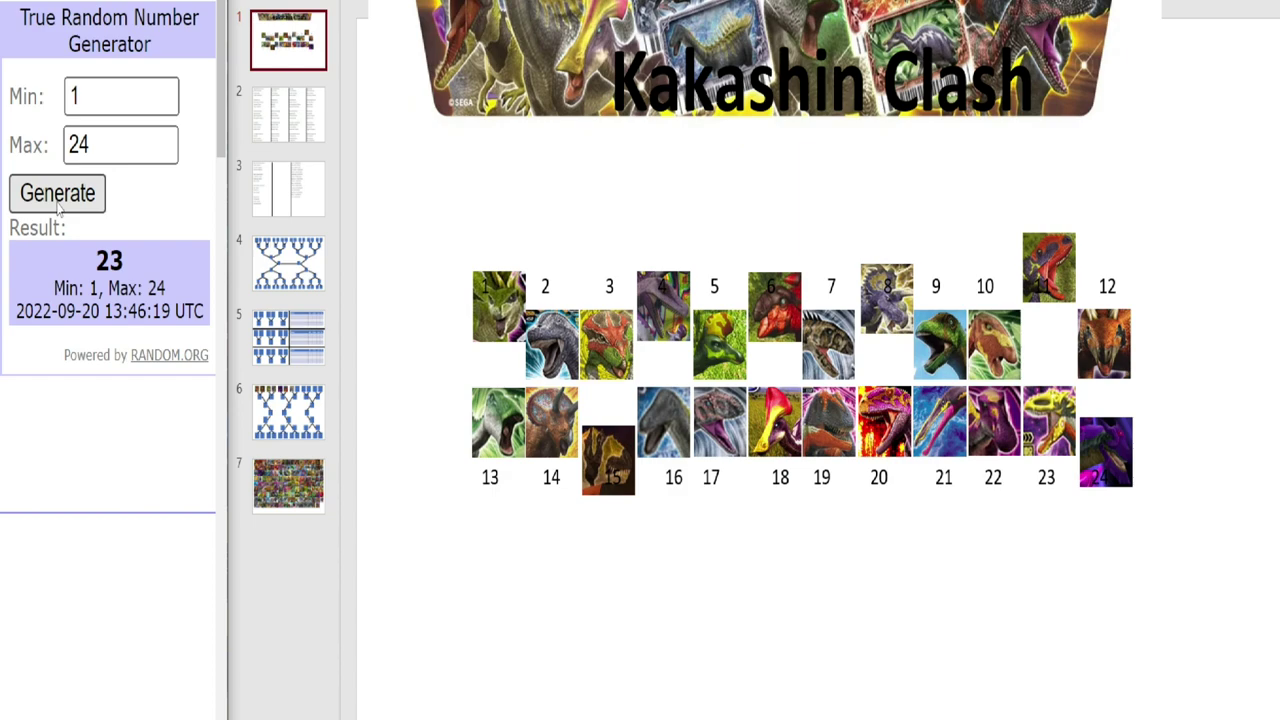
left_click(1050, 420)
left_click(1050, 420)
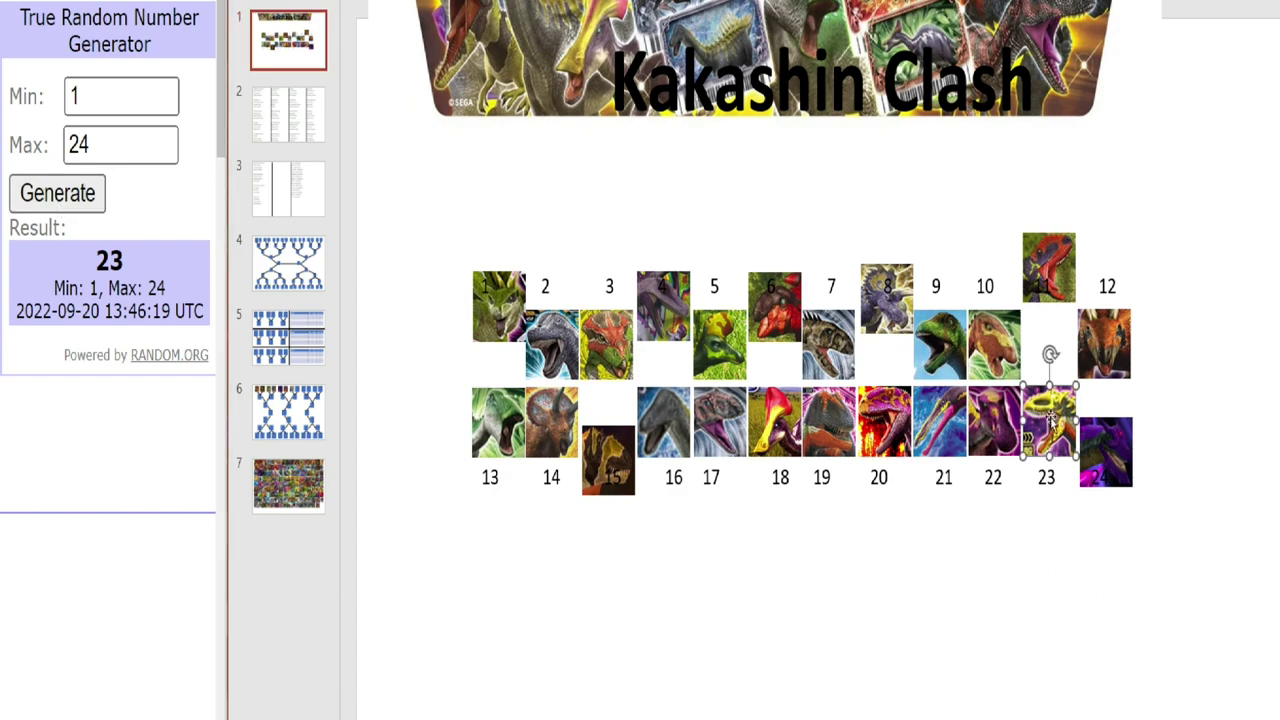
right_click(1050, 418)
left_click(1072, 46)
left_click_drag(1055, 422, 1055, 458)
left_click(1008, 606)
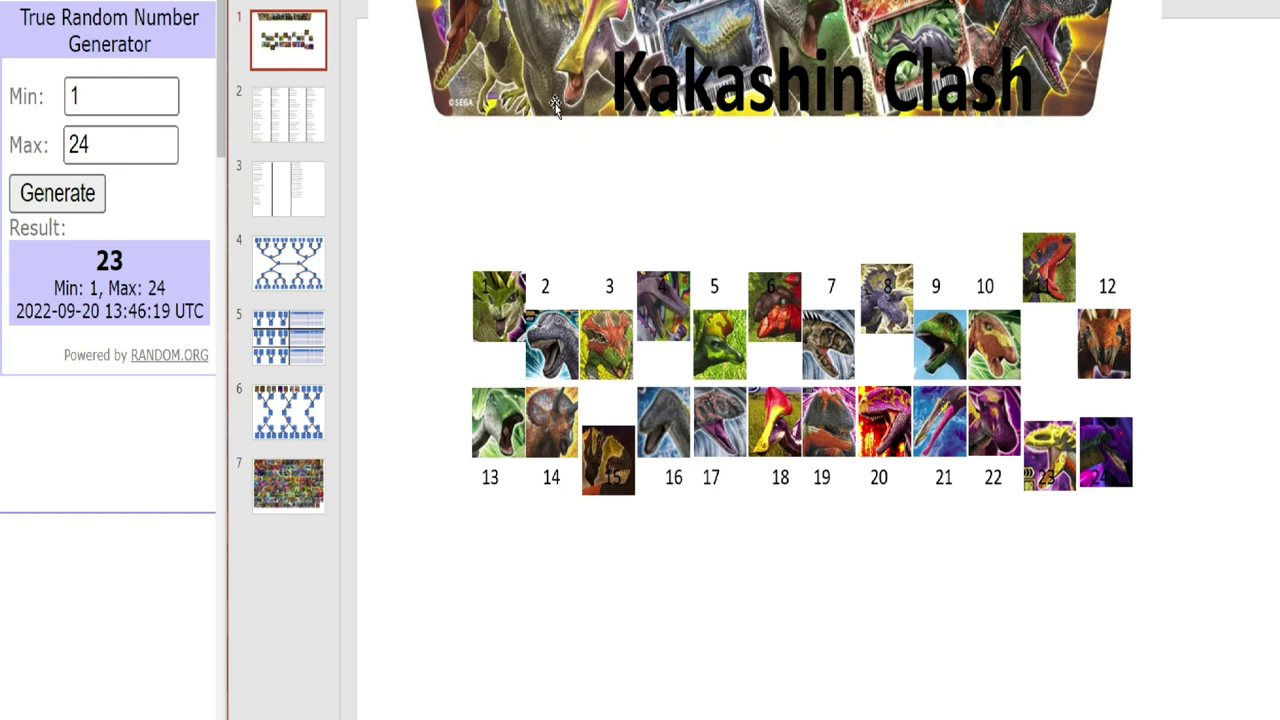
Generate another random number from 1 to 24, move dinosaur picture 2 up over its number label, and copy it.
key("Return")
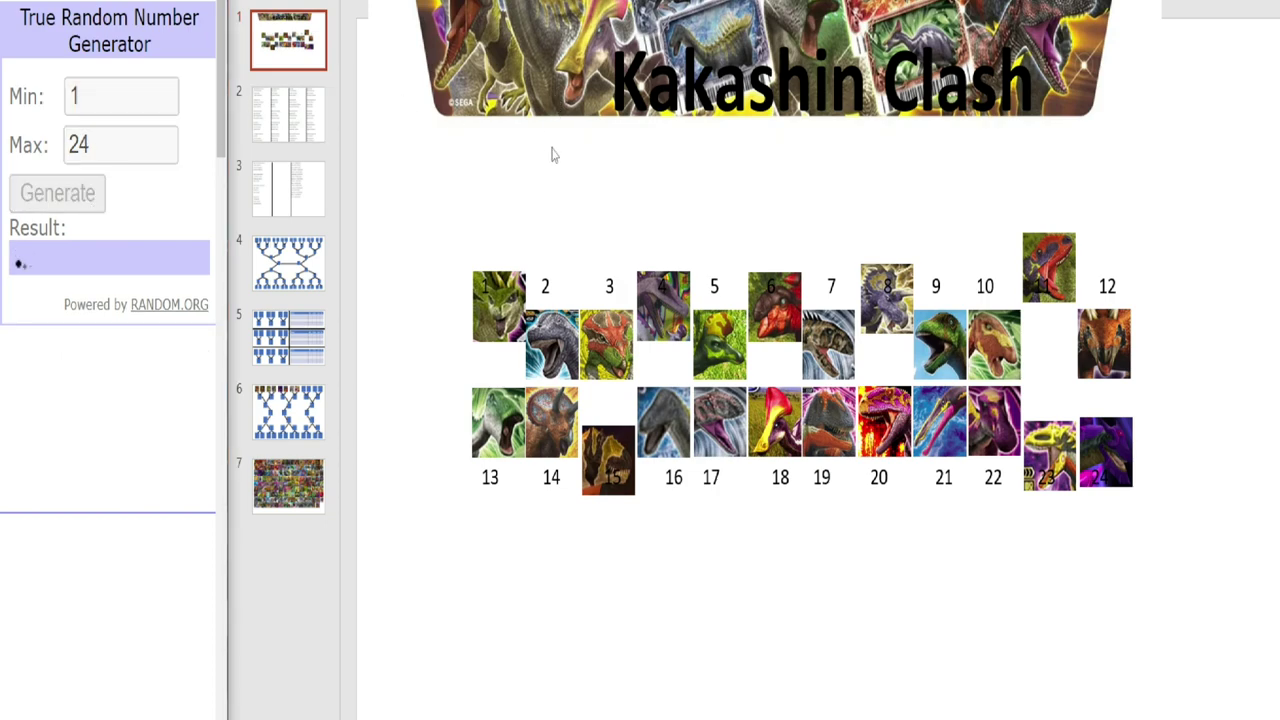
left_click_drag(565, 335, 556, 305)
right_click(556, 305)
left_click(557, 374)
key("Return")
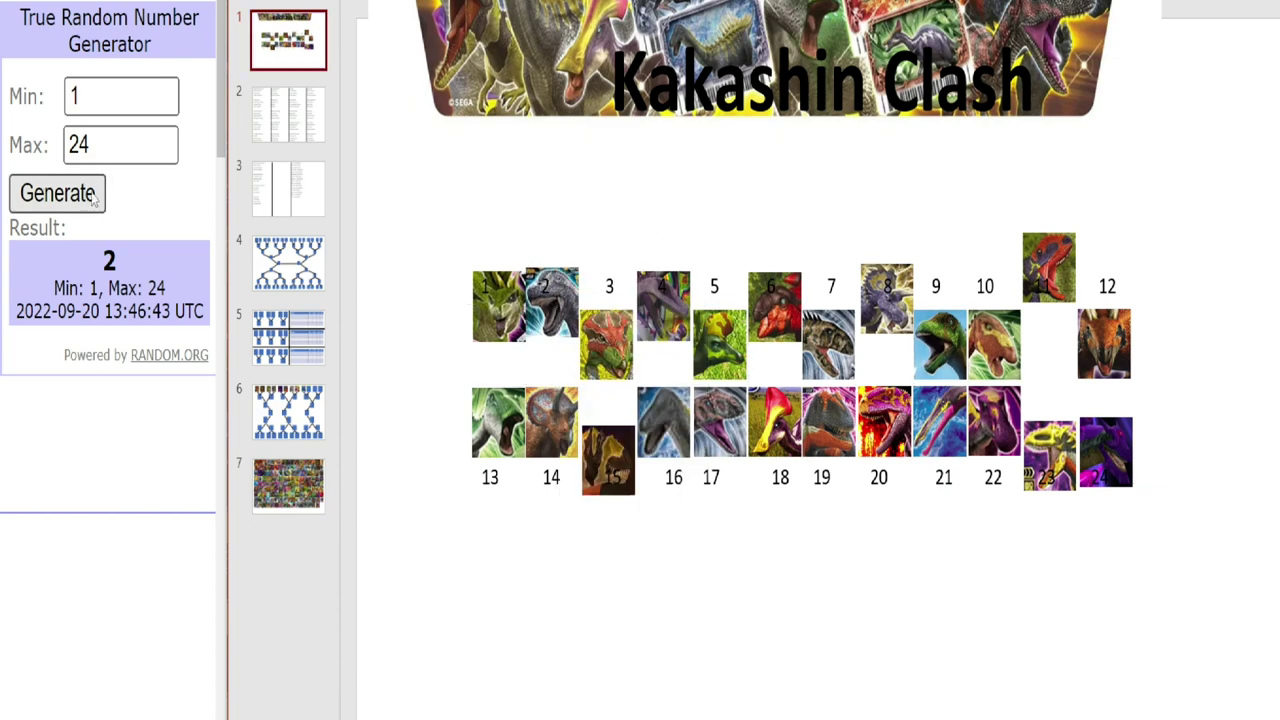
Generate another random number from 1 to 24, move dinosaur picture 14 down over its number label, and copy it.
left_click(90, 205)
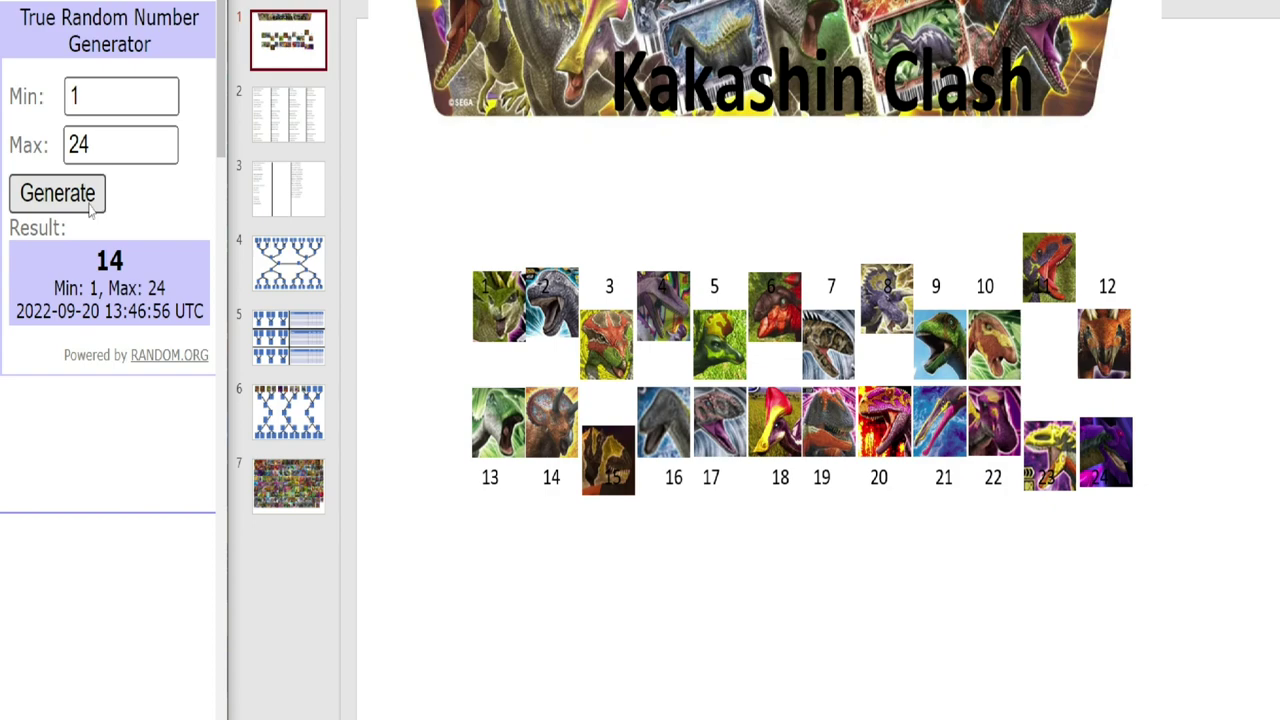
left_click_drag(568, 420, 558, 455)
right_click(562, 458)
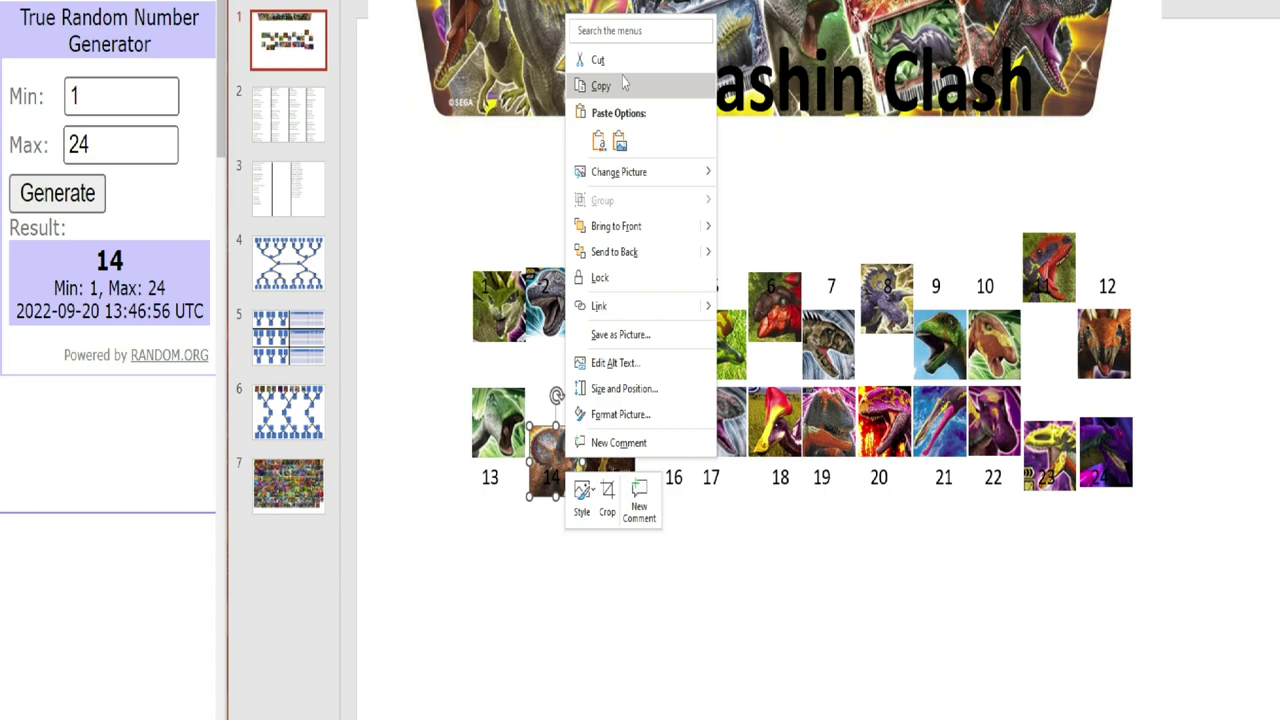
left_click(622, 80)
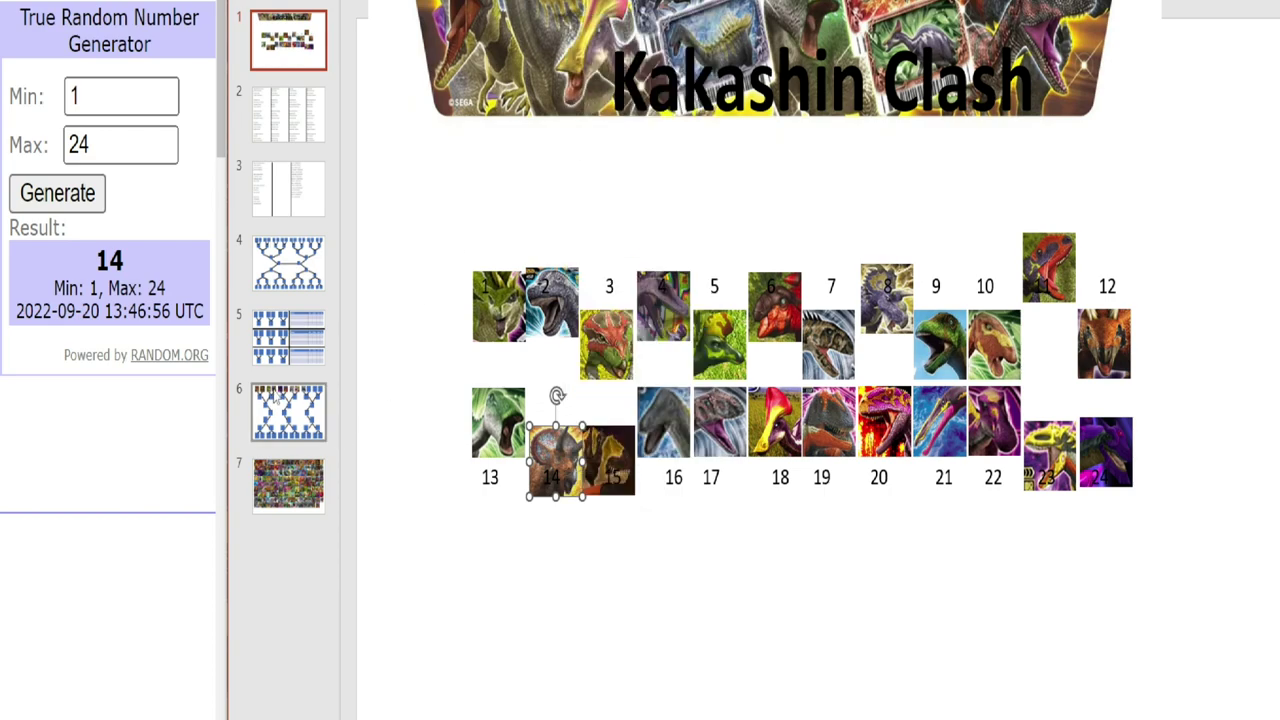
Generate another random number from 1 to 24, move dinosaur picture 18 down over its number label, and copy it.
left_click(83, 205)
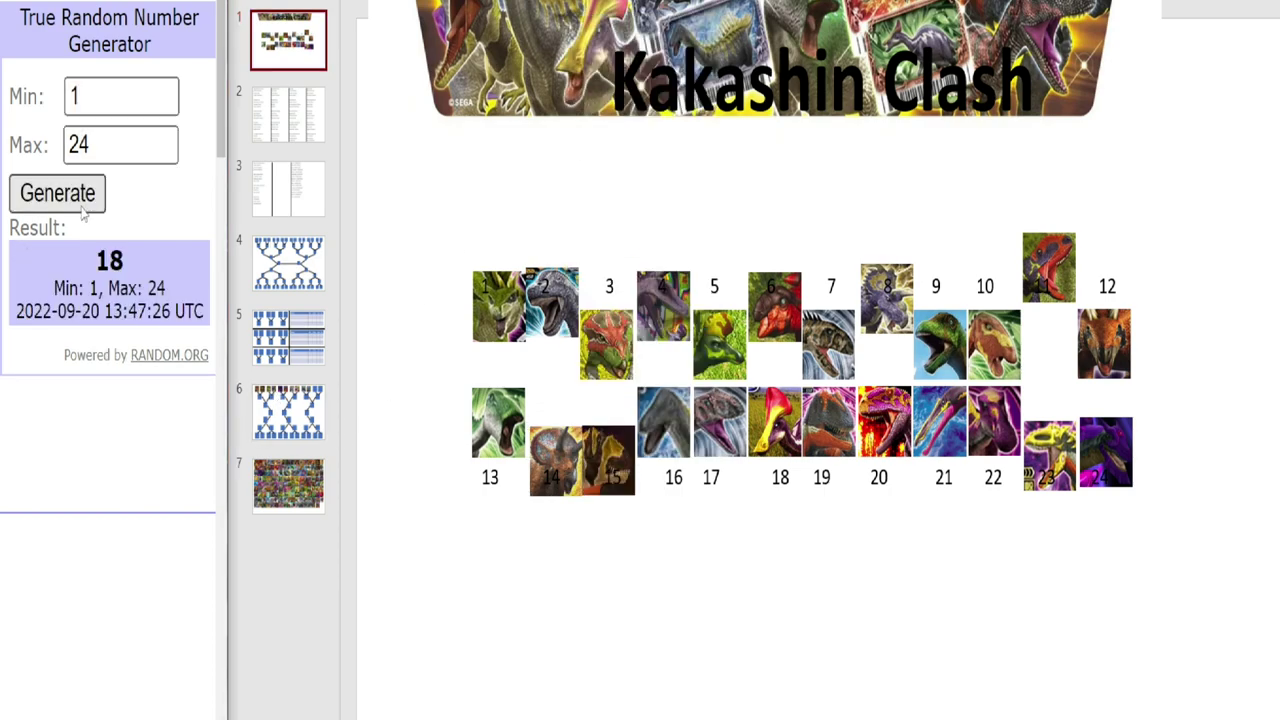
left_click(787, 431)
left_click_drag(775, 430, 777, 452)
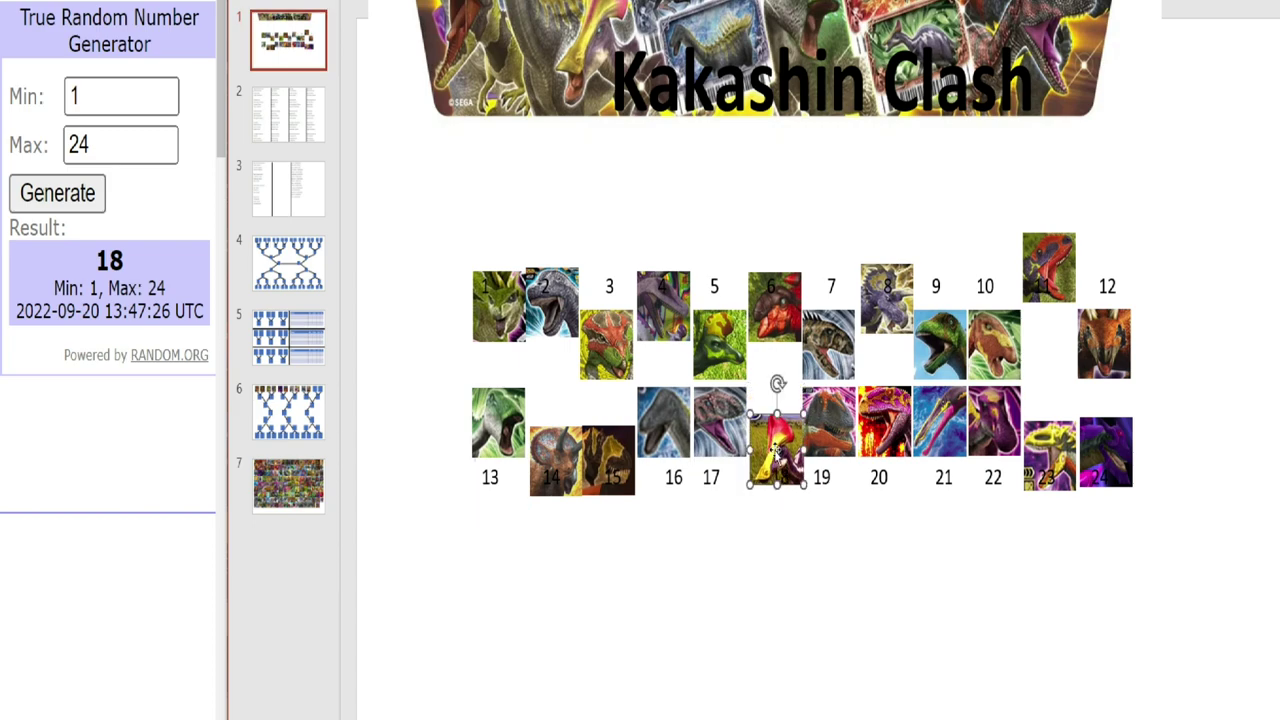
right_click(777, 452)
left_click(816, 240)
Generate another random number from 1 to 24, move dinosaur picture 5 up over its number label, and copy it.
left_click(62, 200)
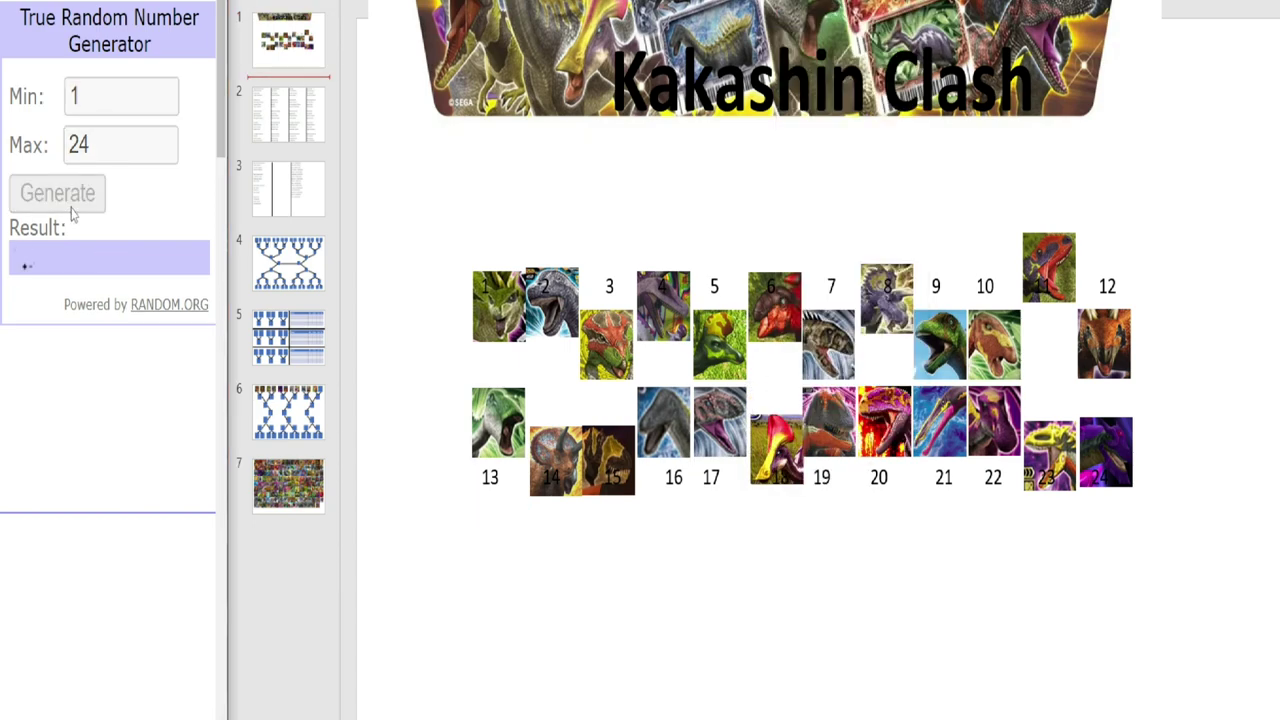
left_click_drag(726, 343, 727, 308)
right_click(728, 310)
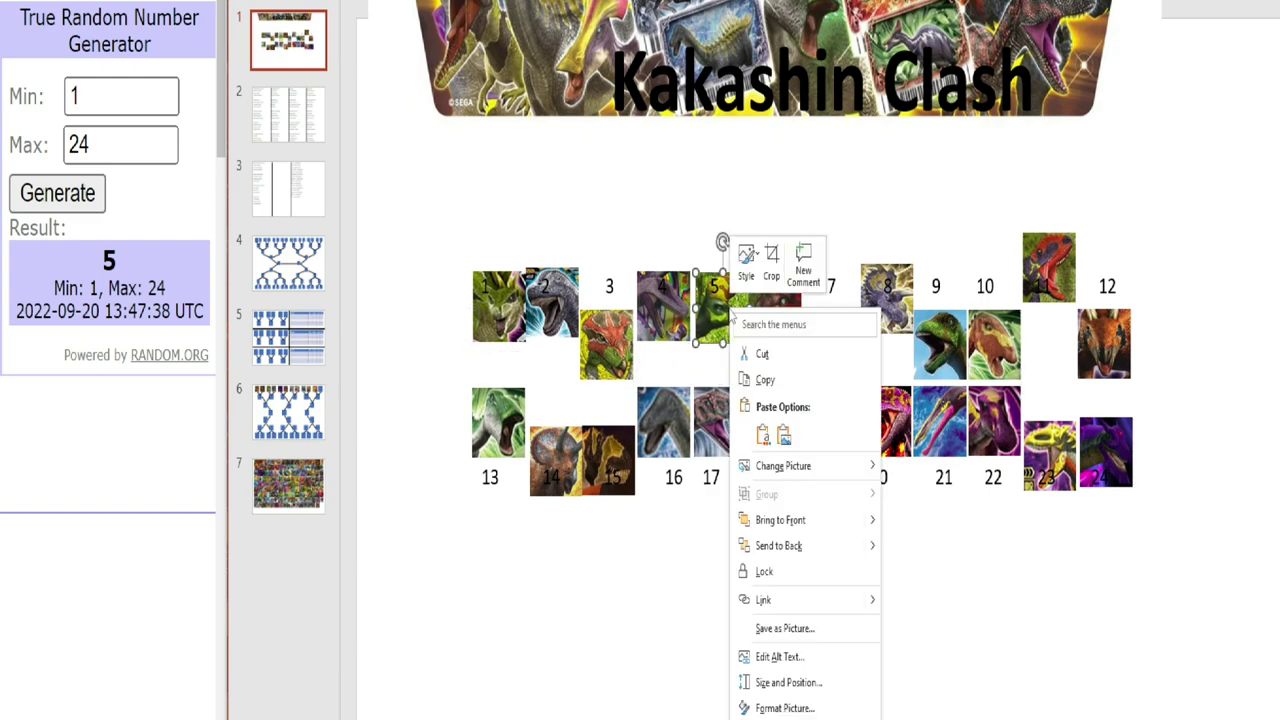
left_click(791, 377)
left_click(685, 176)
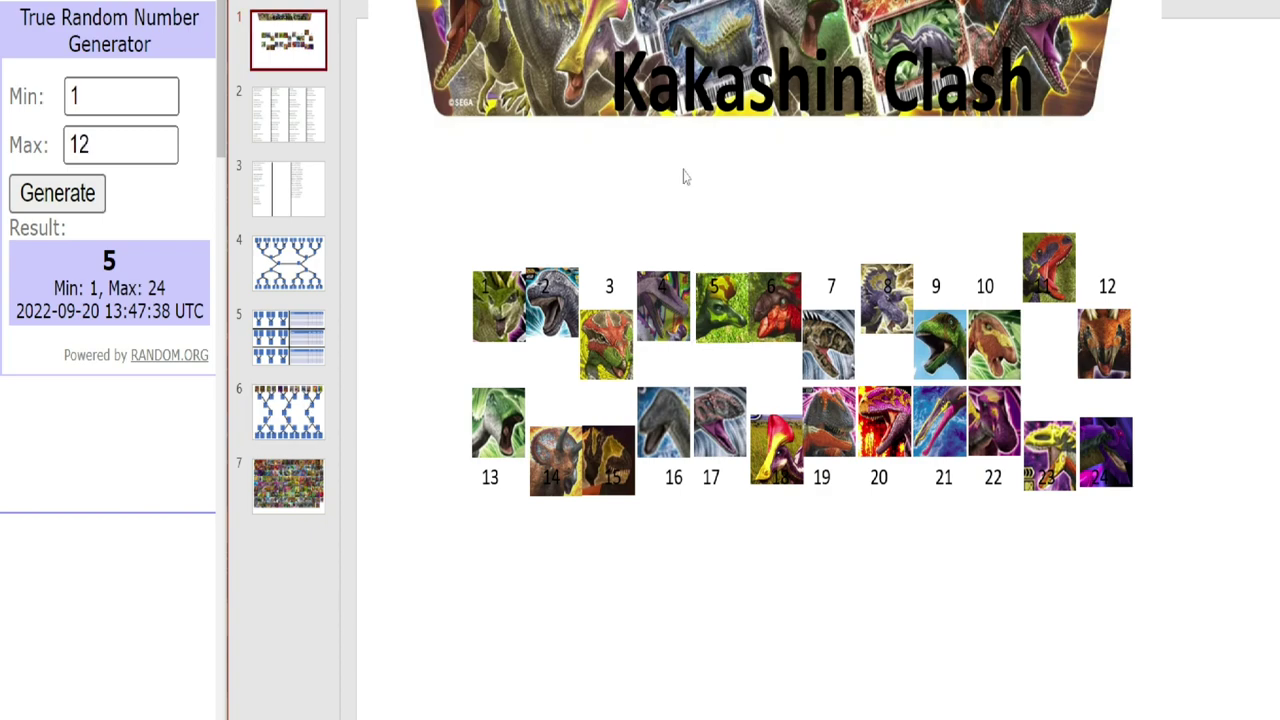
Generate a random number from 1 to 12 for the undrawn dinosaurs and move picture 21 down over its number label.
left_click(88, 192)
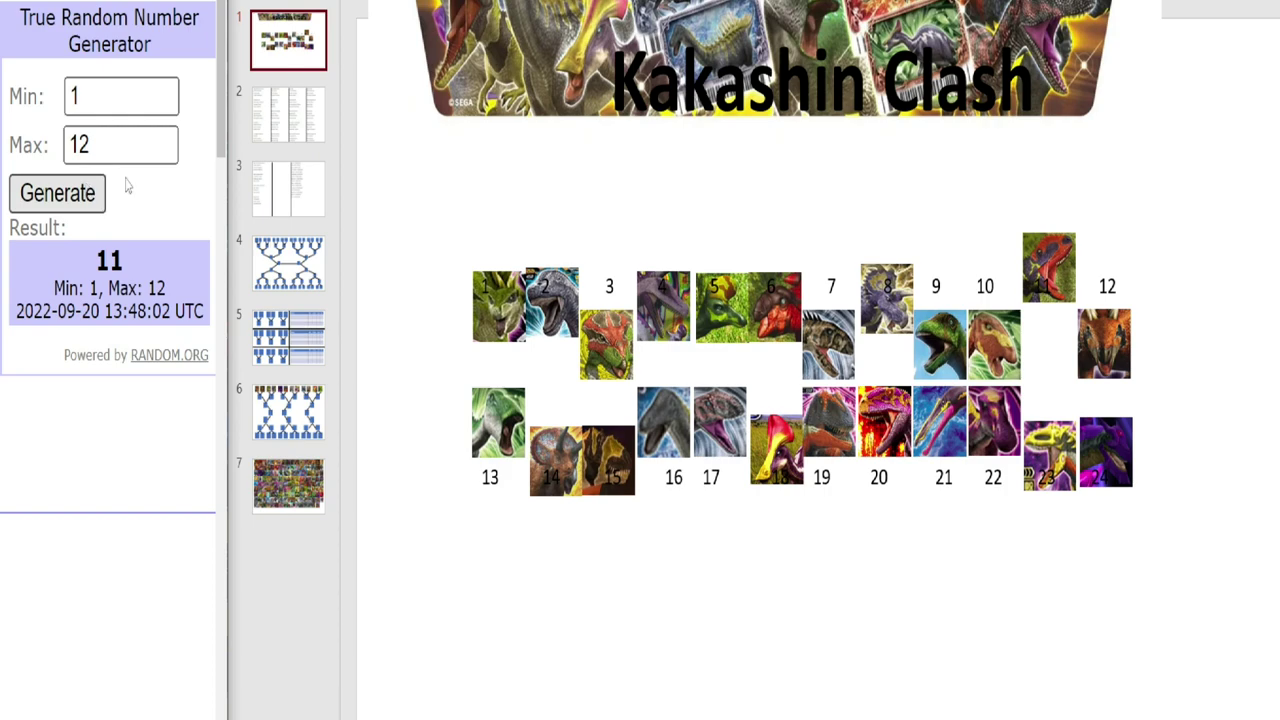
left_click(952, 424)
left_click_drag(942, 420, 940, 440)
right_click(940, 440)
key("Escape")
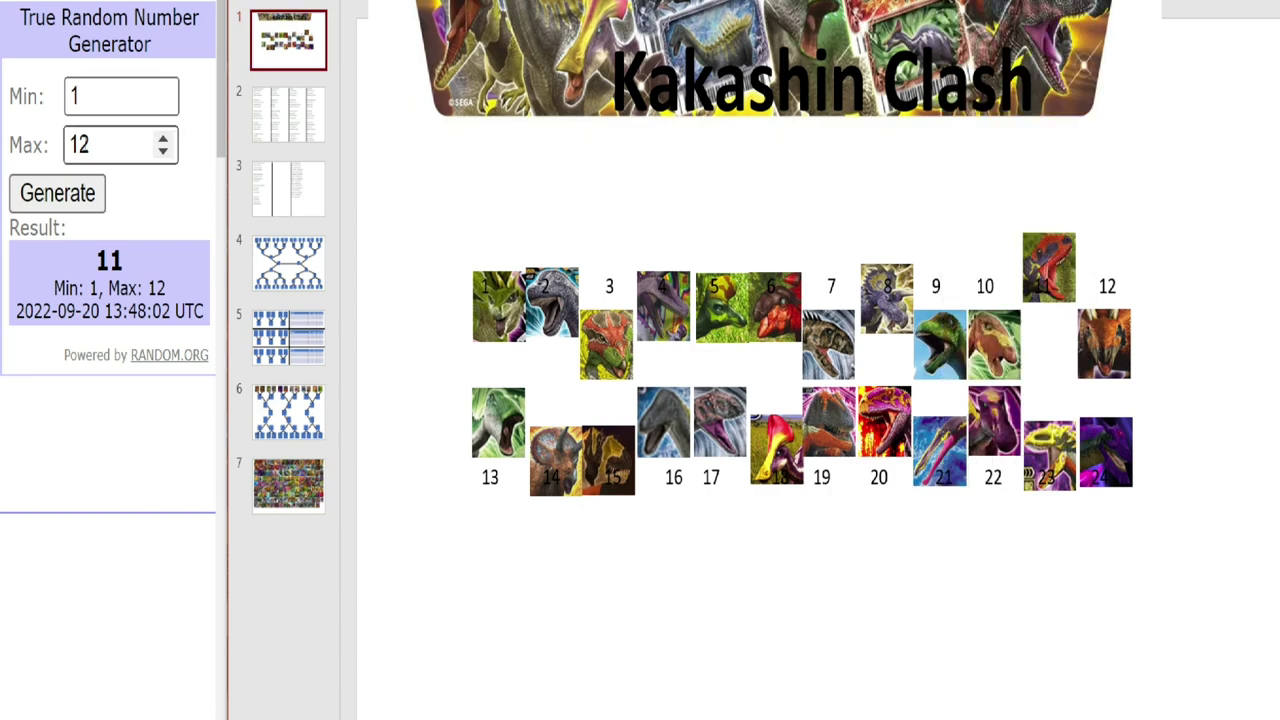
Generate another random number from 1 to 12 for the undrawn dinosaurs and move picture 9 up over its number label.
left_click(86, 192)
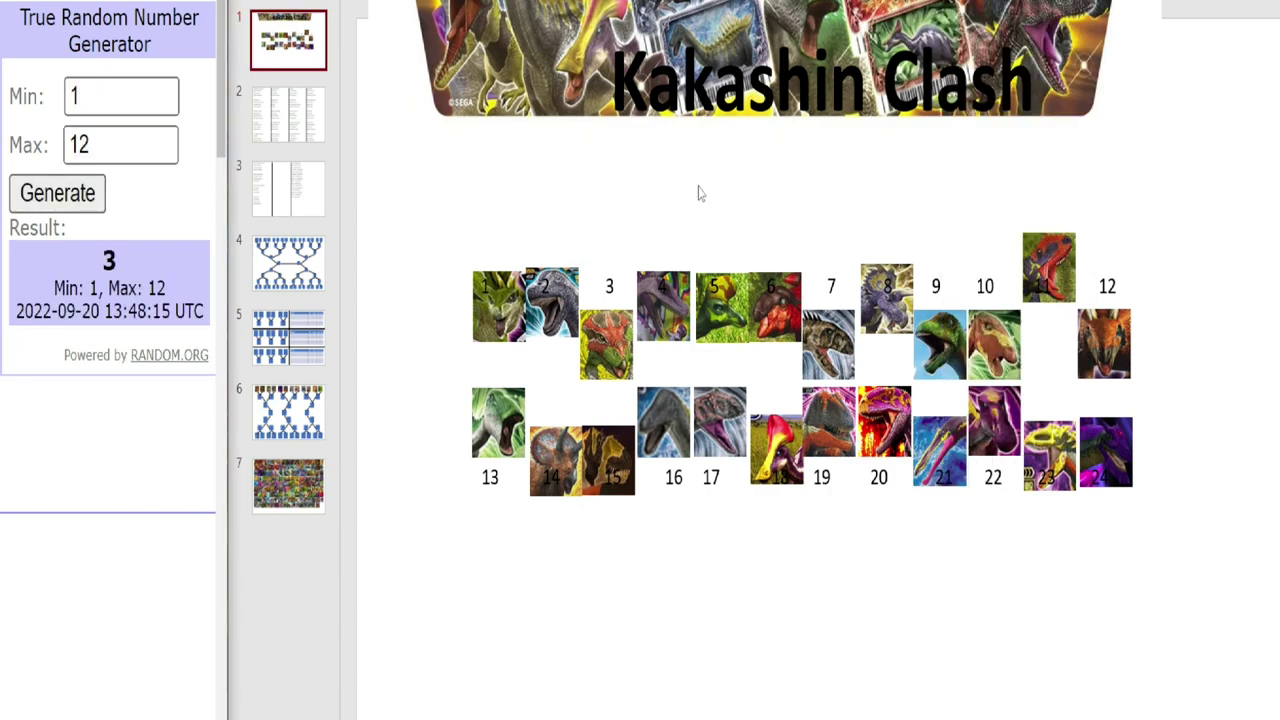
left_click(955, 343)
left_click_drag(960, 345, 937, 297)
right_click(937, 270)
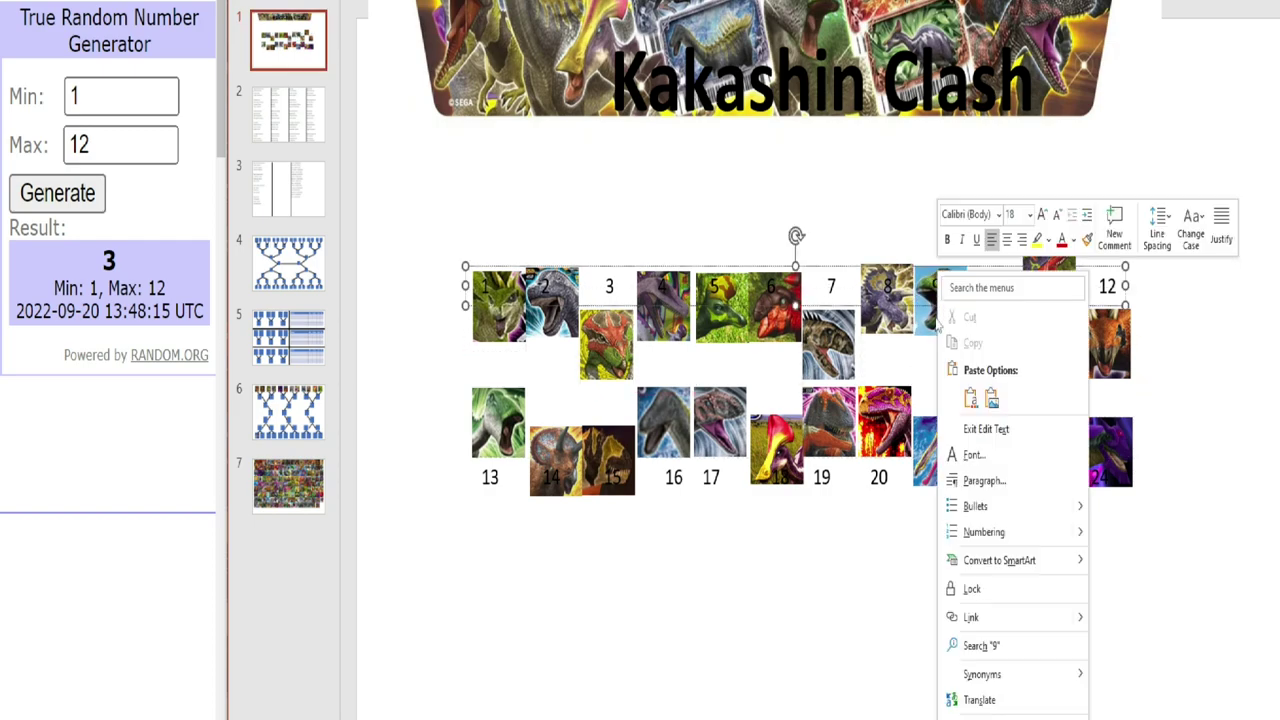